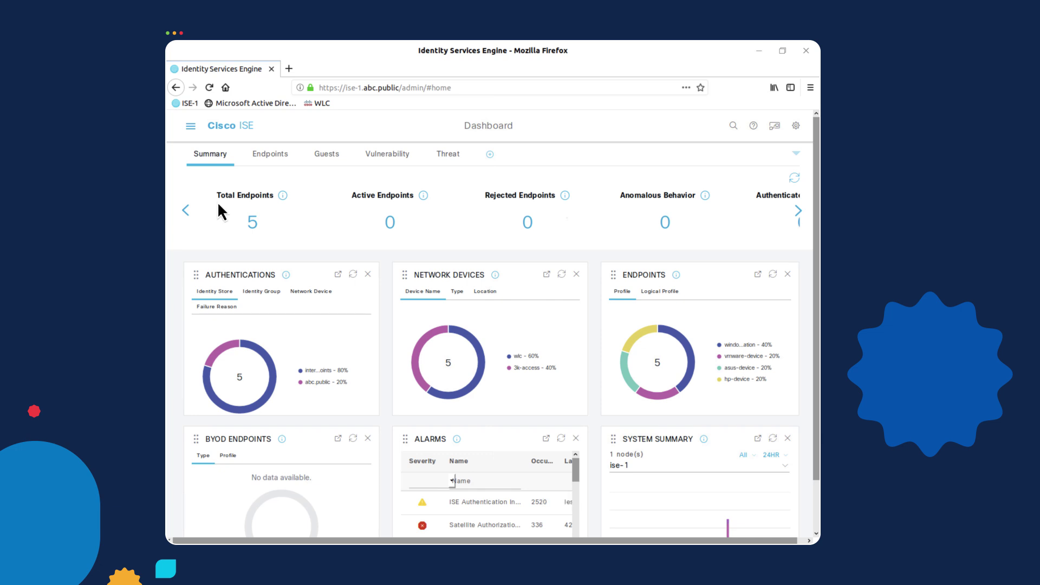
Go to Administration > System > Deployment and open the edit page for node ise-1.
left_click(190, 126)
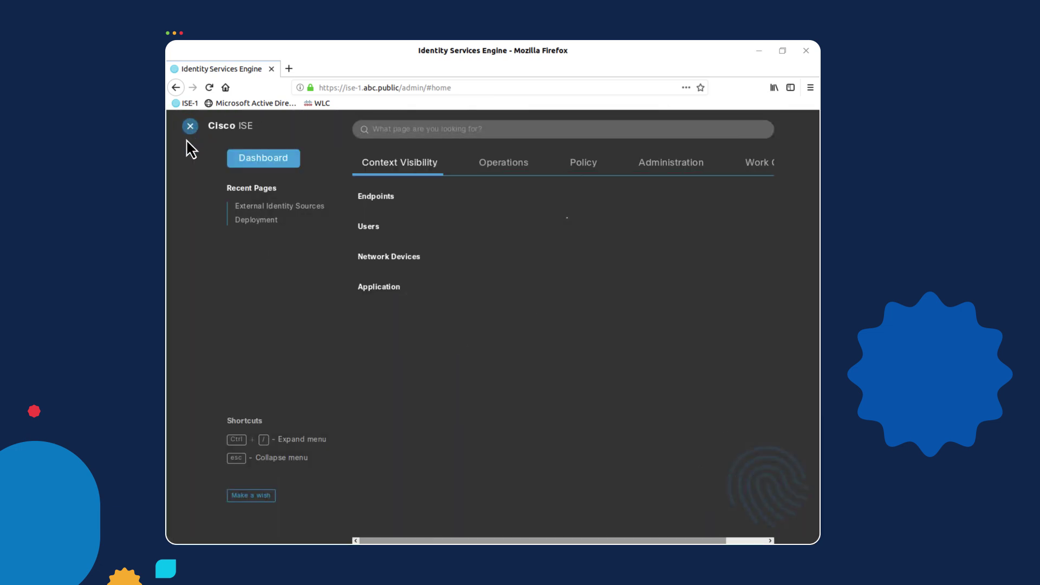
left_click(648, 172)
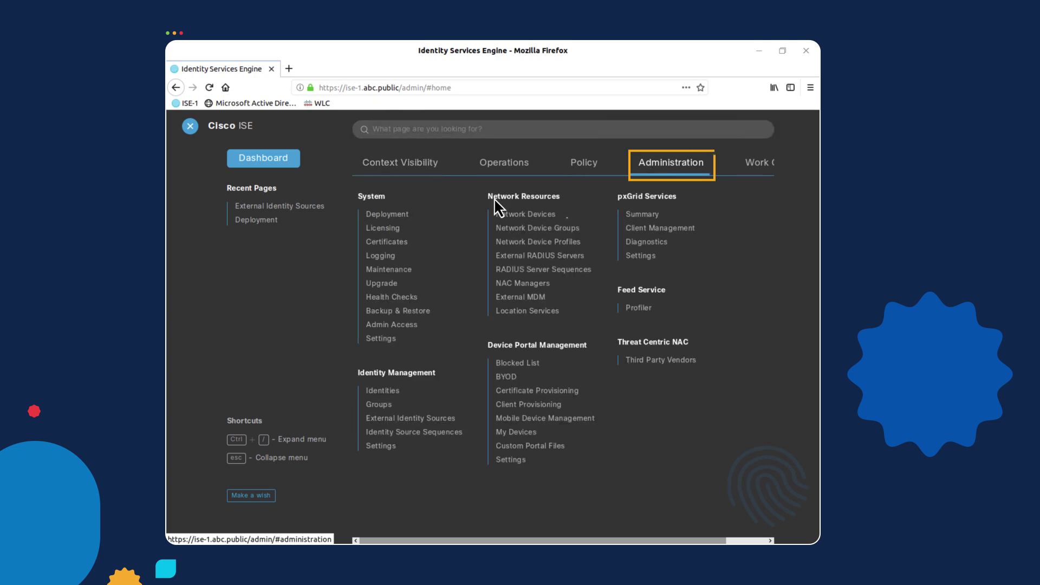
left_click(386, 214)
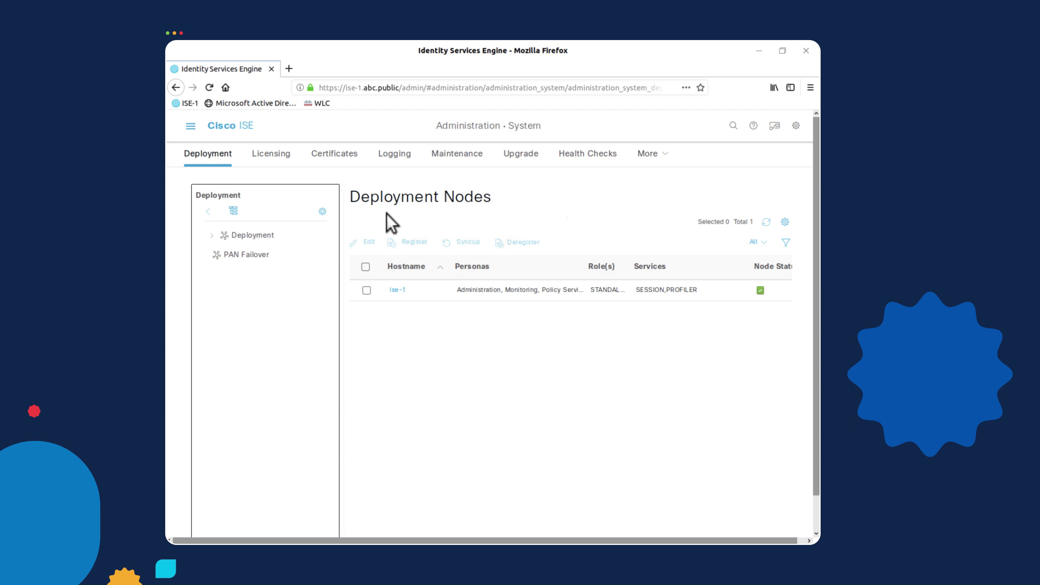
left_click(398, 291)
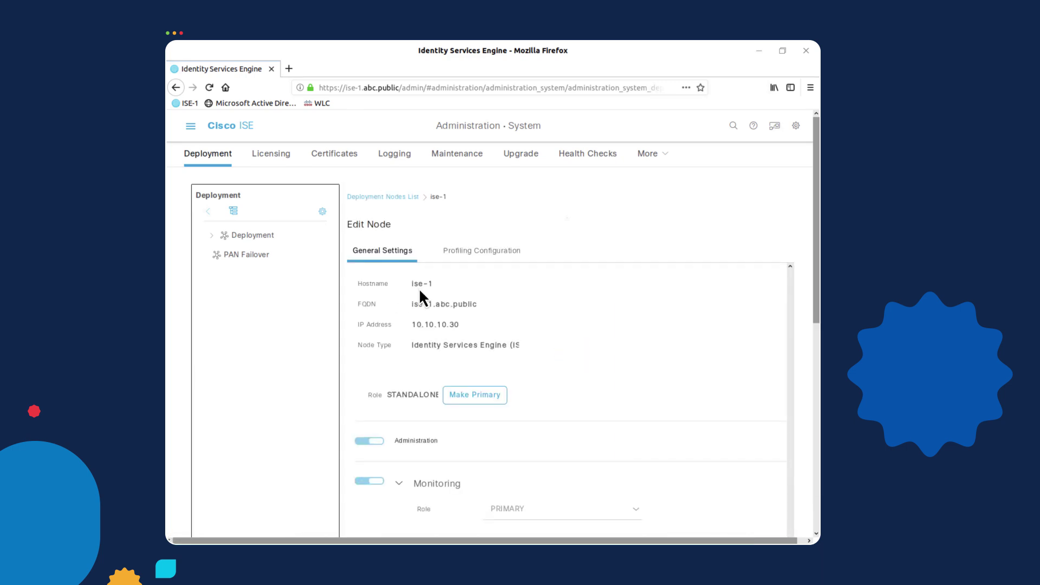
Check that ise-1 has Enable Profiling Service turned on under Policy Service.
scroll(817, 325, "down", 3)
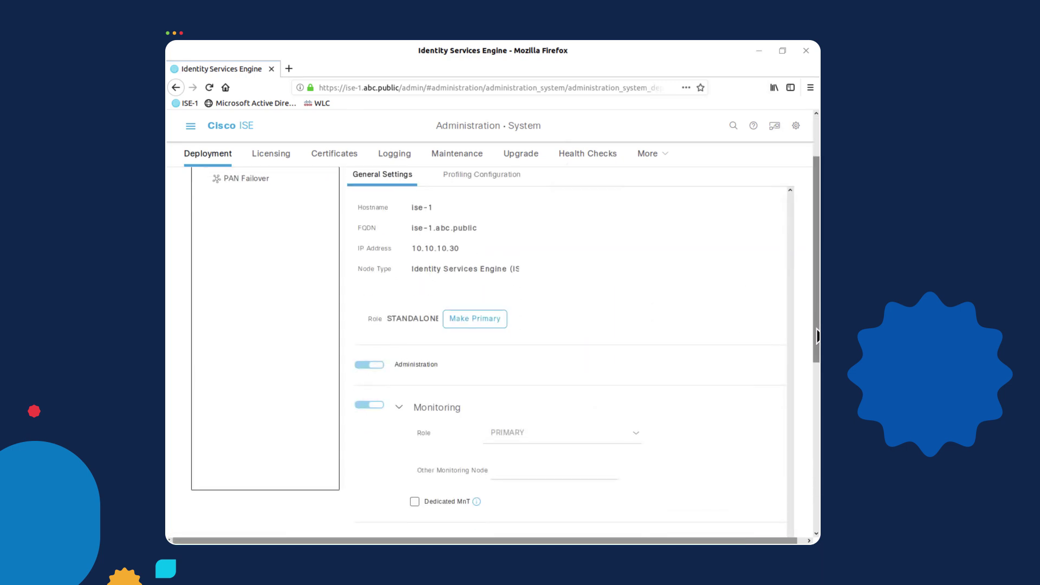
scroll(817, 336, "down", 7)
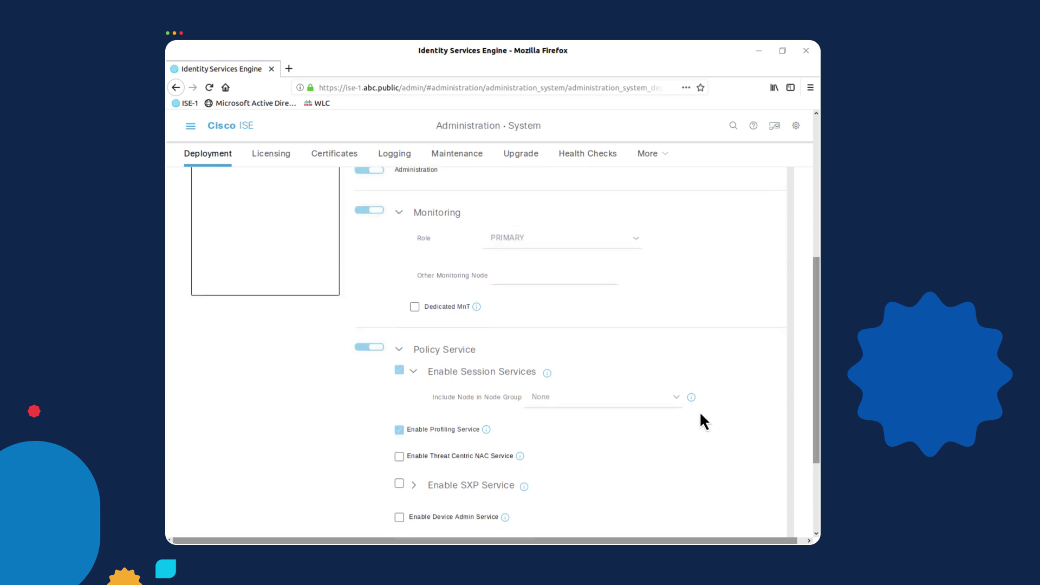
mouse_move(487, 431)
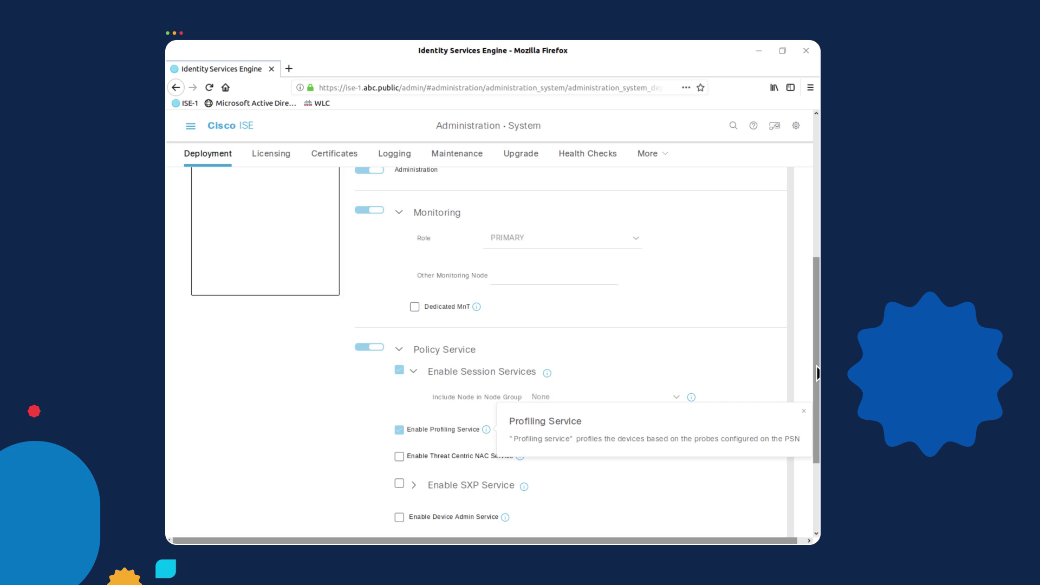
scroll(817, 366, "up", 7)
scroll(817, 365, "up", 3)
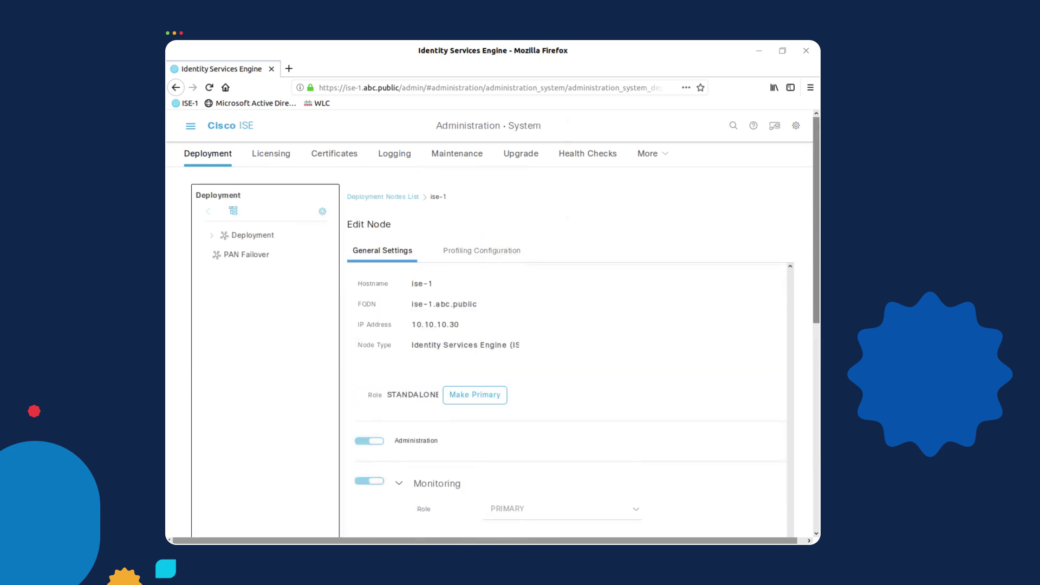
left_click(477, 257)
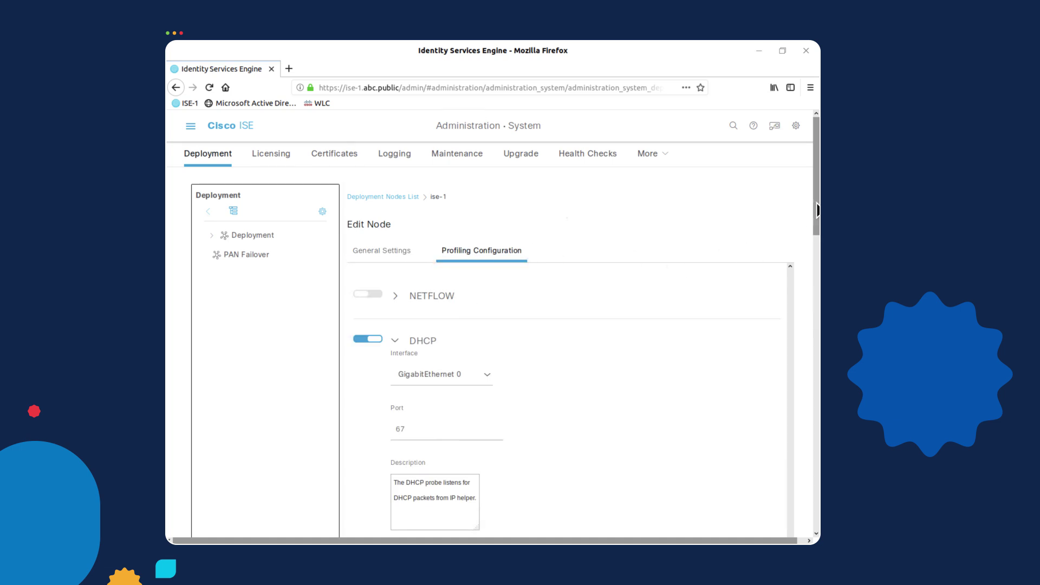
Review ise-1's DHCP, RADIUS, NMAP and Active Directory probes, then return to the top.
left_click_drag(817, 210, 810, 154)
left_click_drag(816, 168, 816, 289)
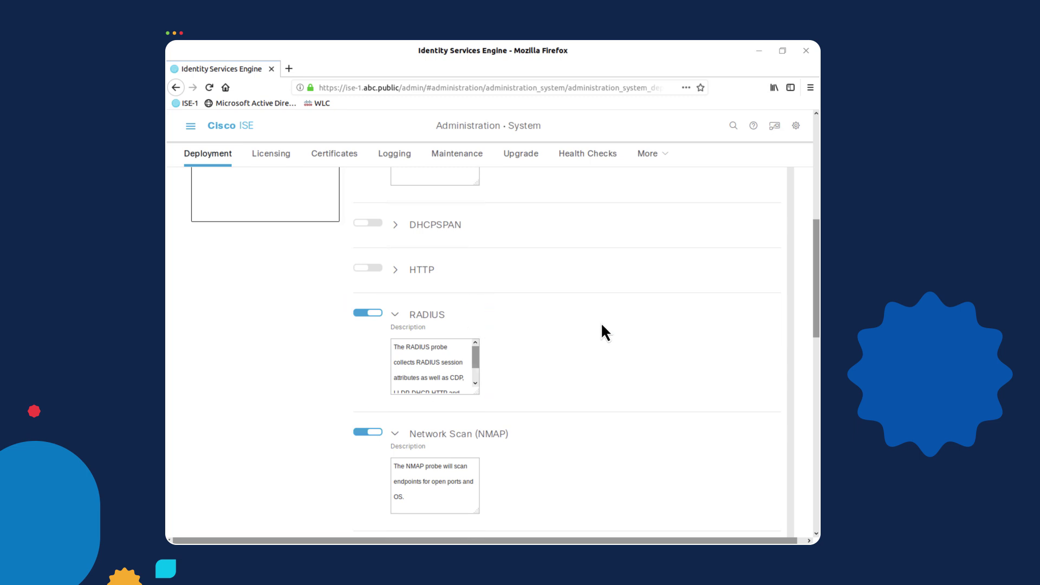
left_click_drag(816, 331, 818, 490)
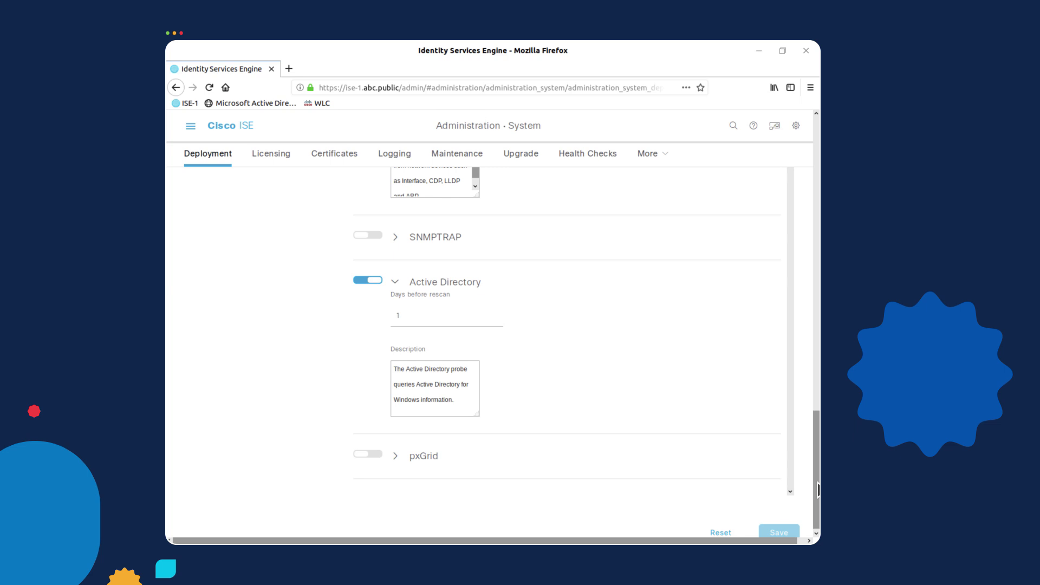
left_click_drag(818, 491, 811, 169)
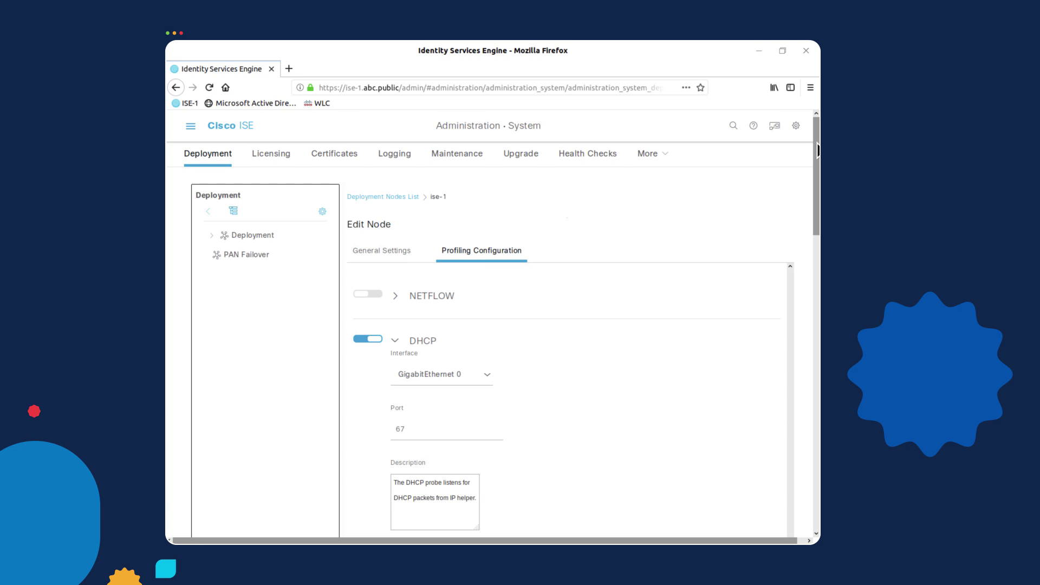
Verify the abc.public Active Directory join status under External Identity Sources, then minimize Firefox.
left_click(191, 125)
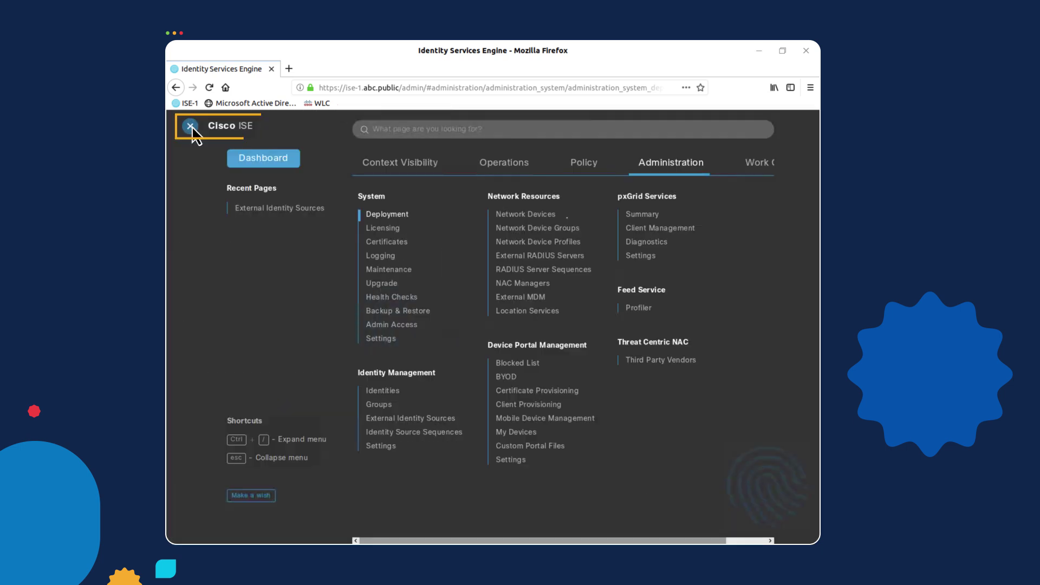
left_click(423, 420)
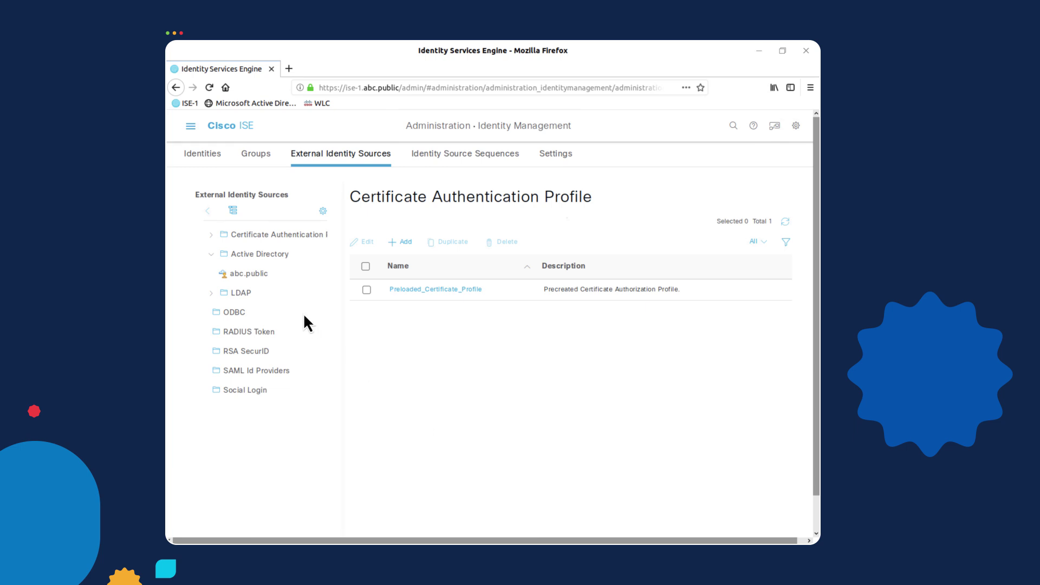
left_click(255, 274)
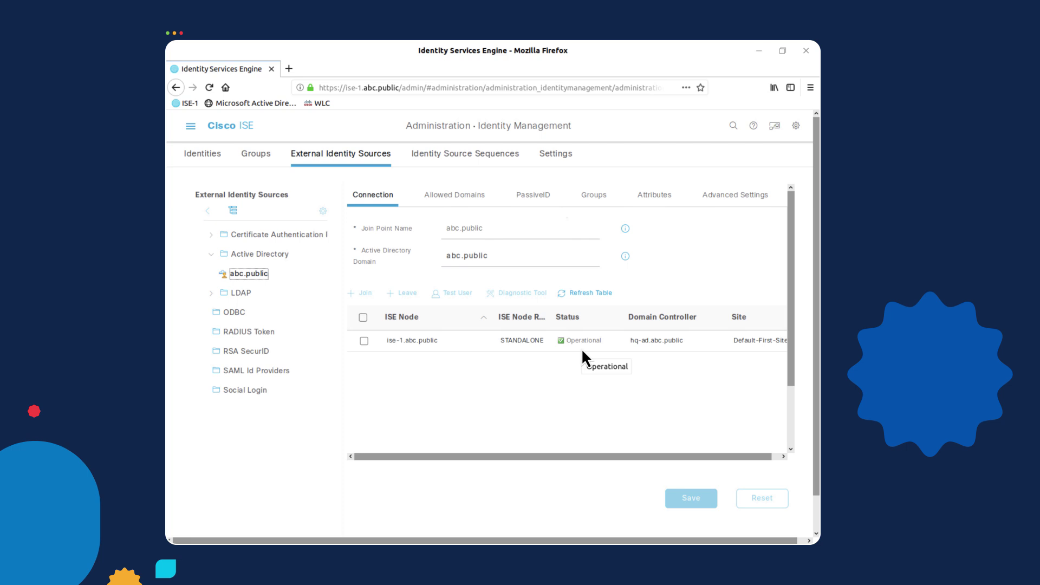
left_click(758, 51)
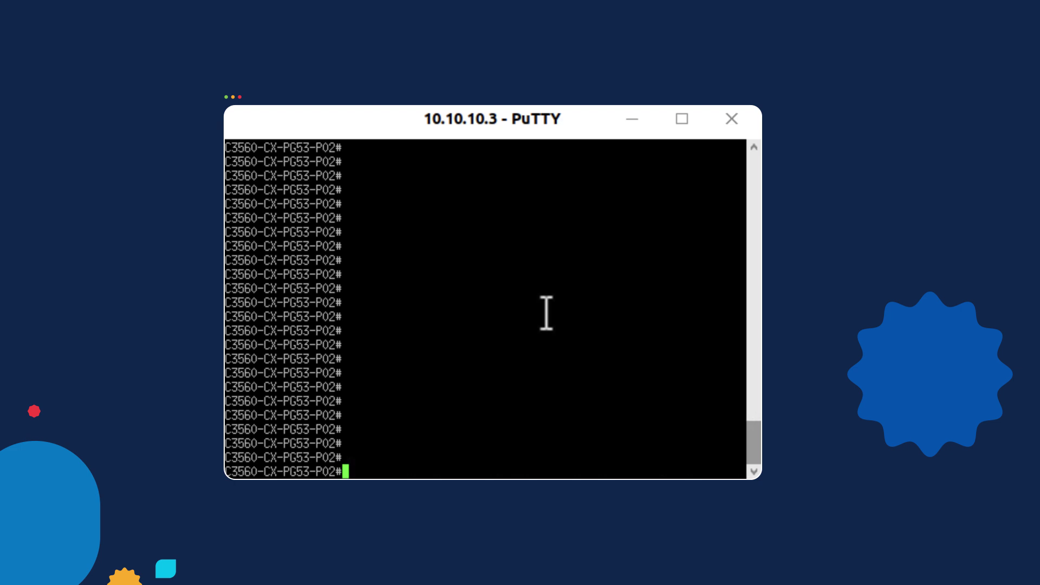
Run show run | sec aaa and highlight the aaa accounting lines and the word radius.
type("show run | sec aaa")
key("Return")
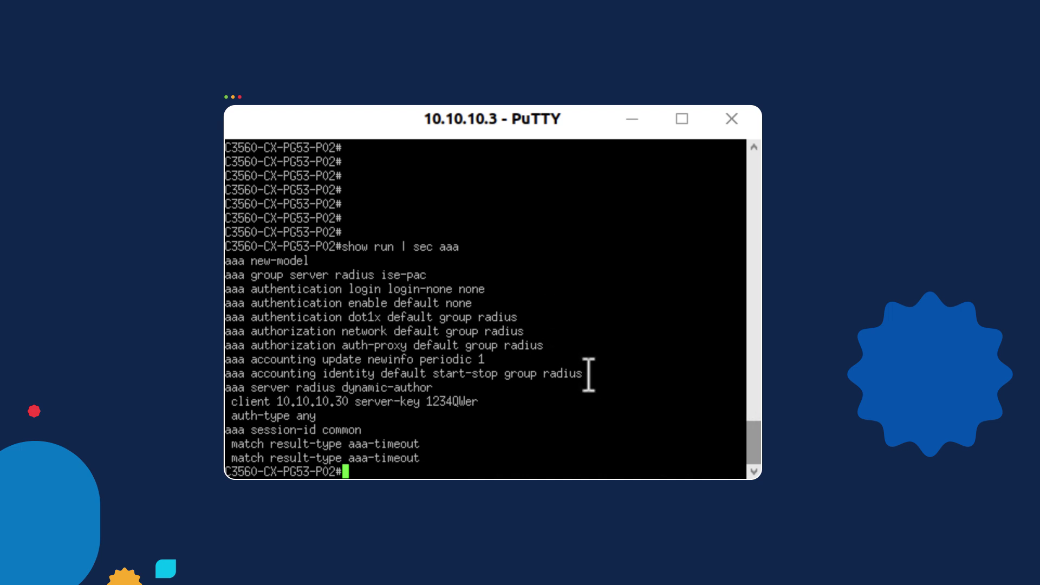
left_click_drag(589, 374, 229, 362)
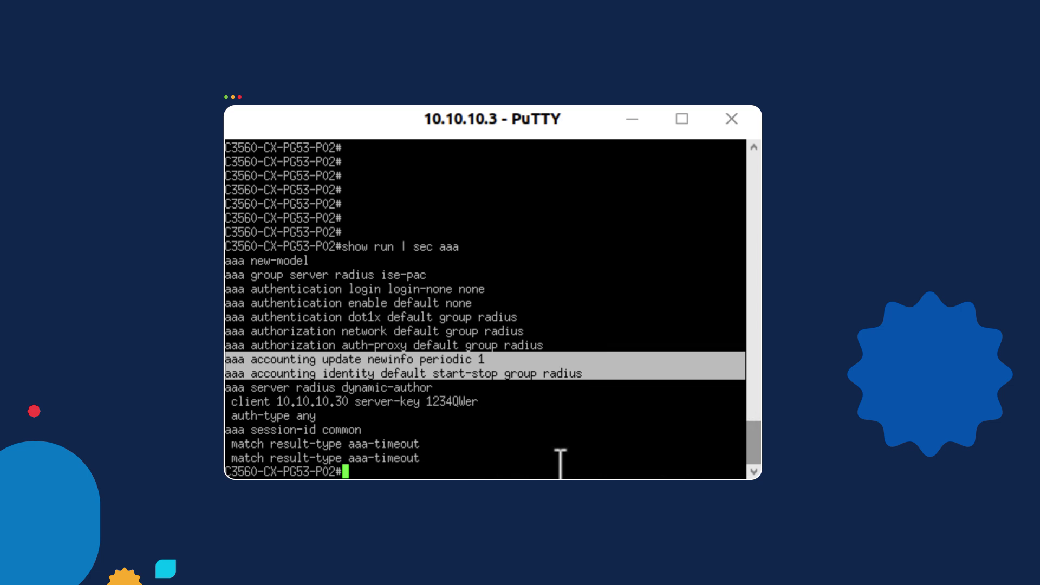
left_click(566, 406)
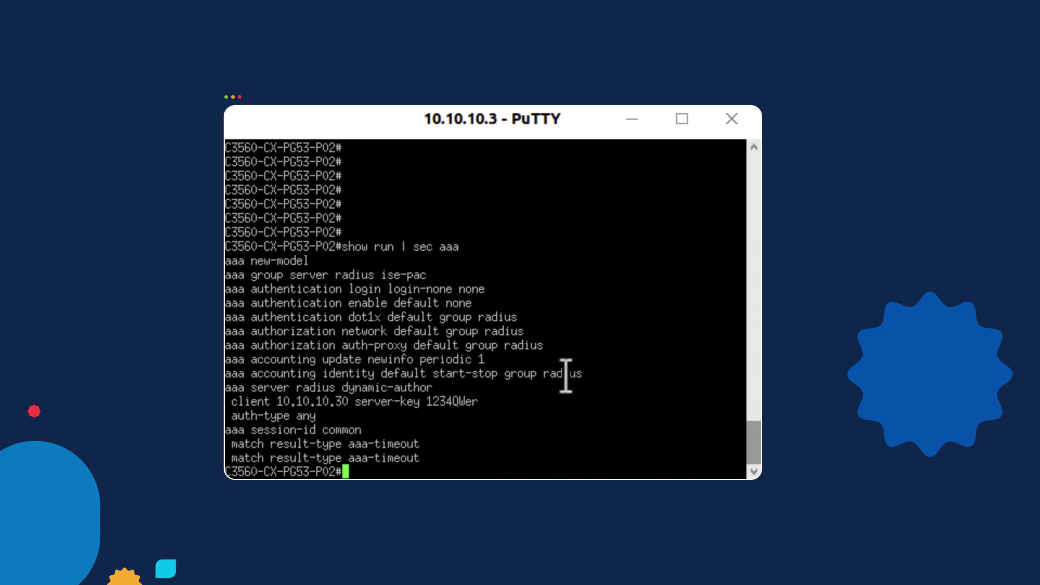
double_click(566, 374)
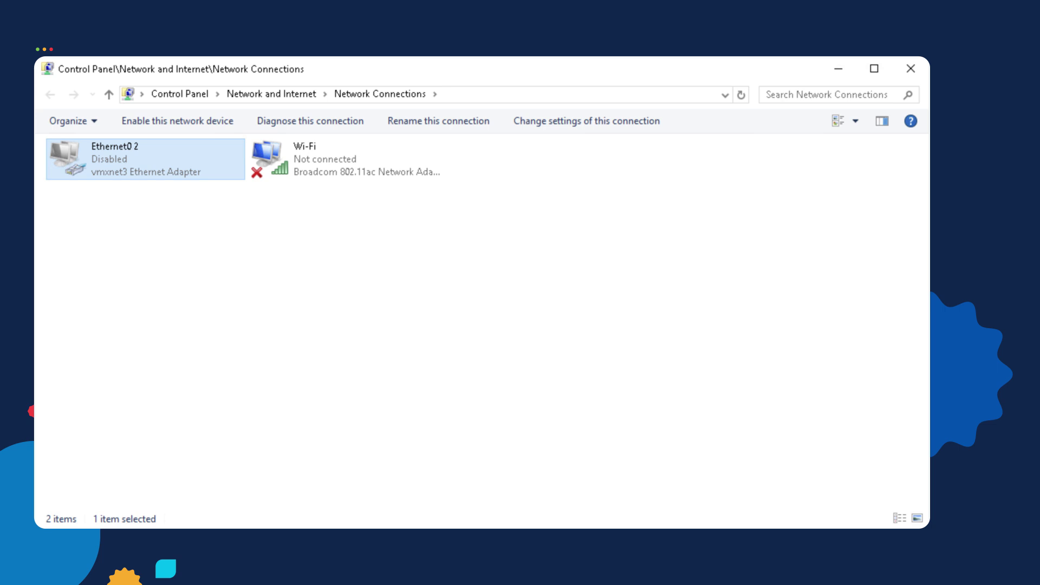
Enable Ethernet0 2 and sign in with the employee's domain user name and password.
right_click(148, 160)
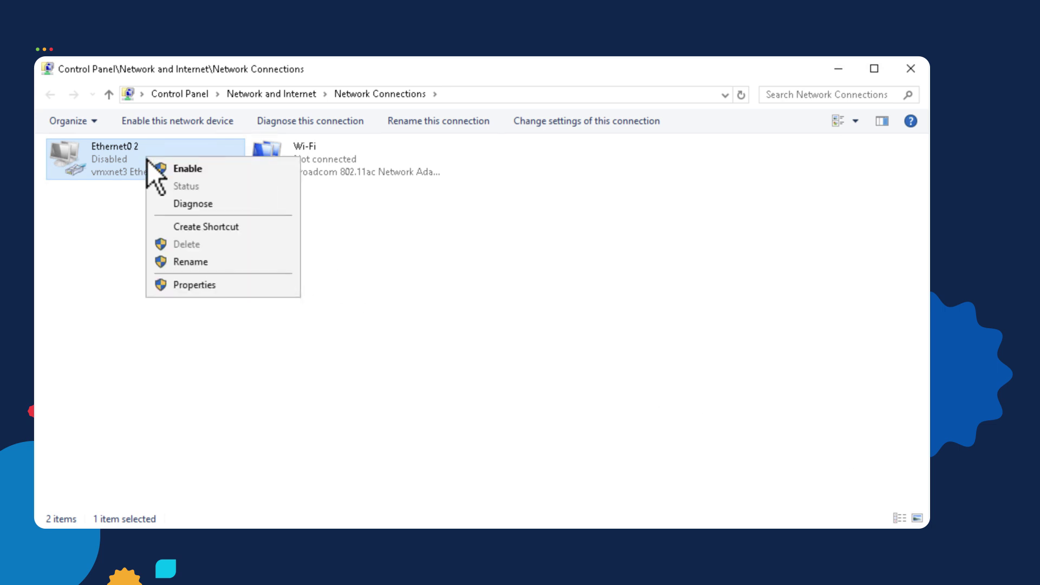
left_click(175, 167)
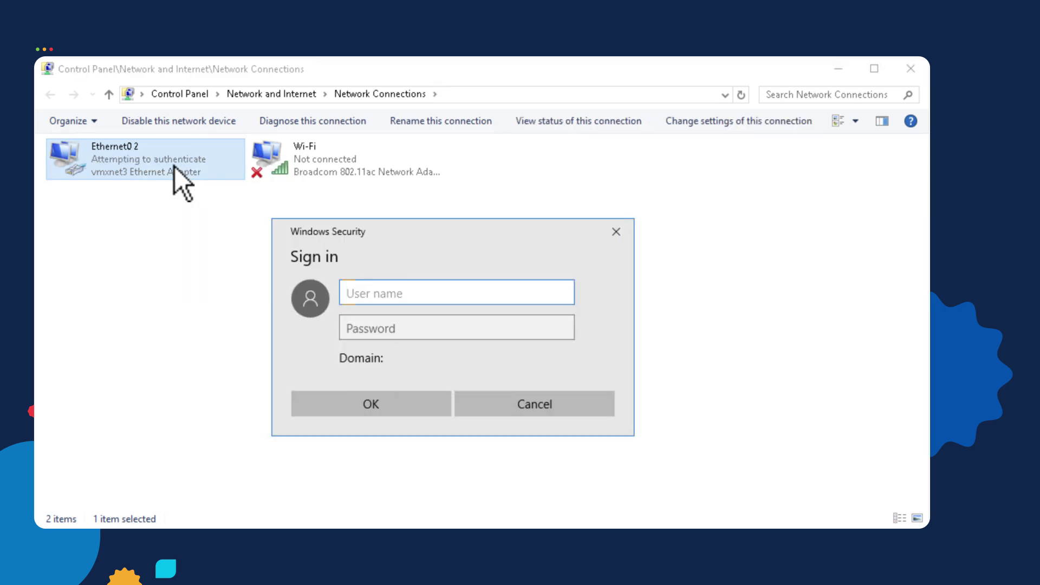
type("employee1@abc.")
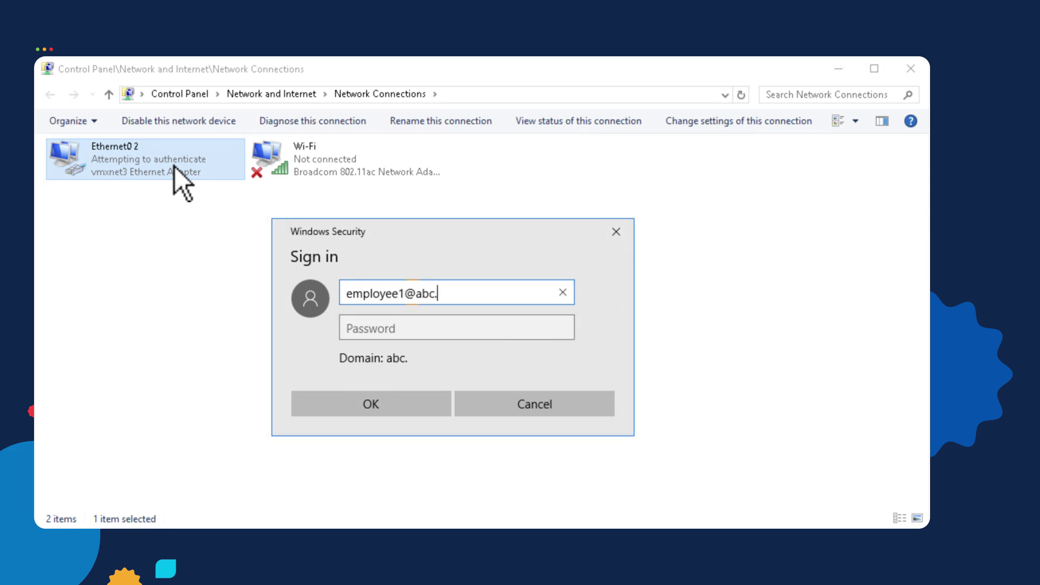
type("public")
key("Tab")
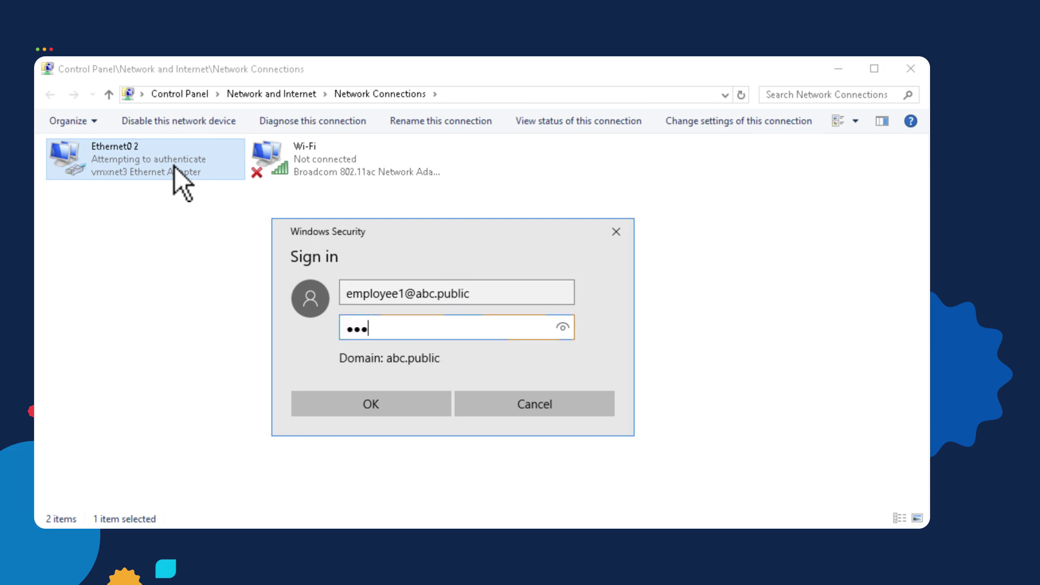
key("Return")
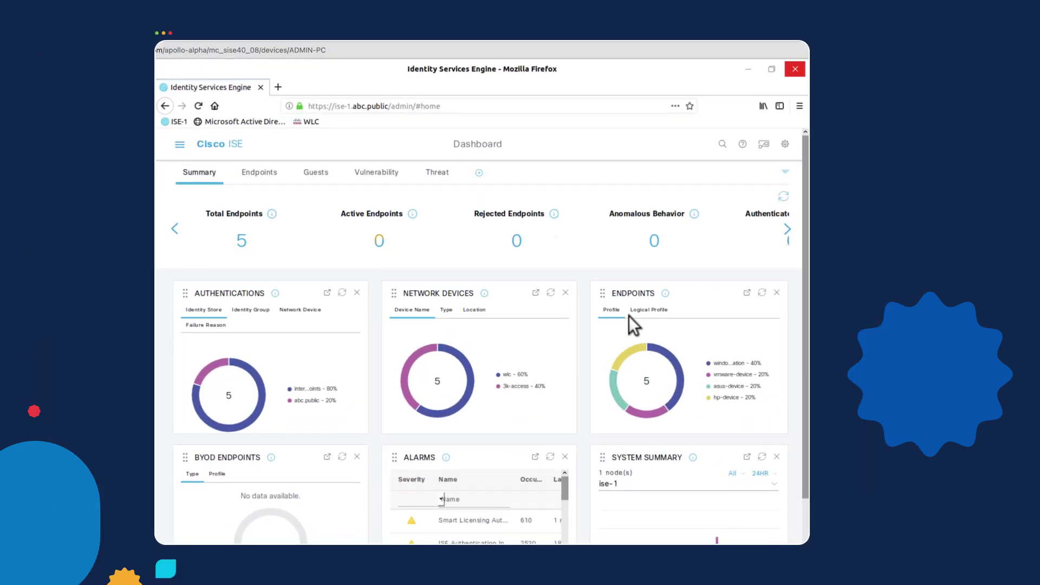
Open Operations > RADIUS > Live Logs and view the latest authentication's details.
left_click(179, 145)
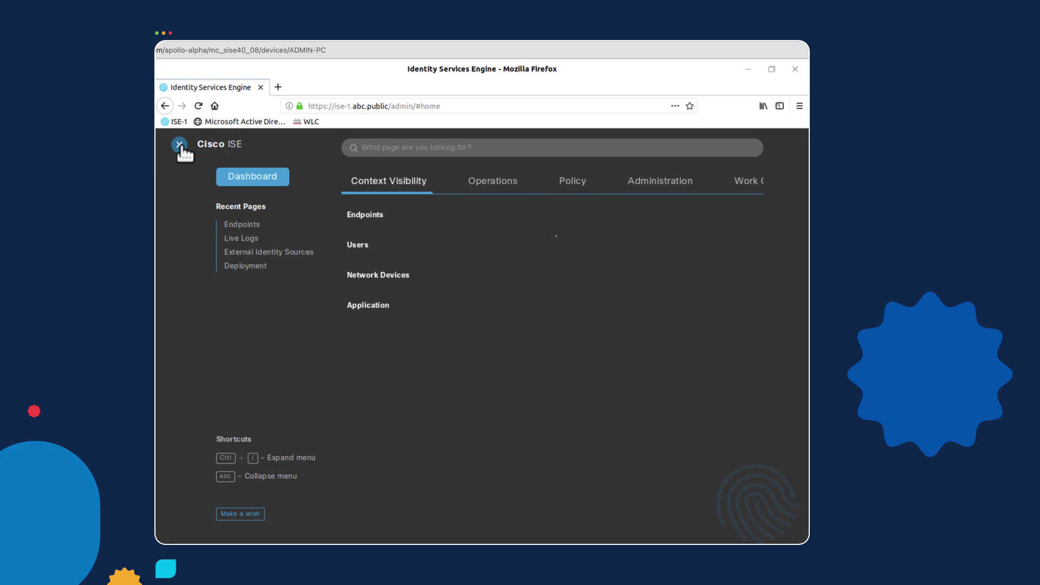
left_click(488, 187)
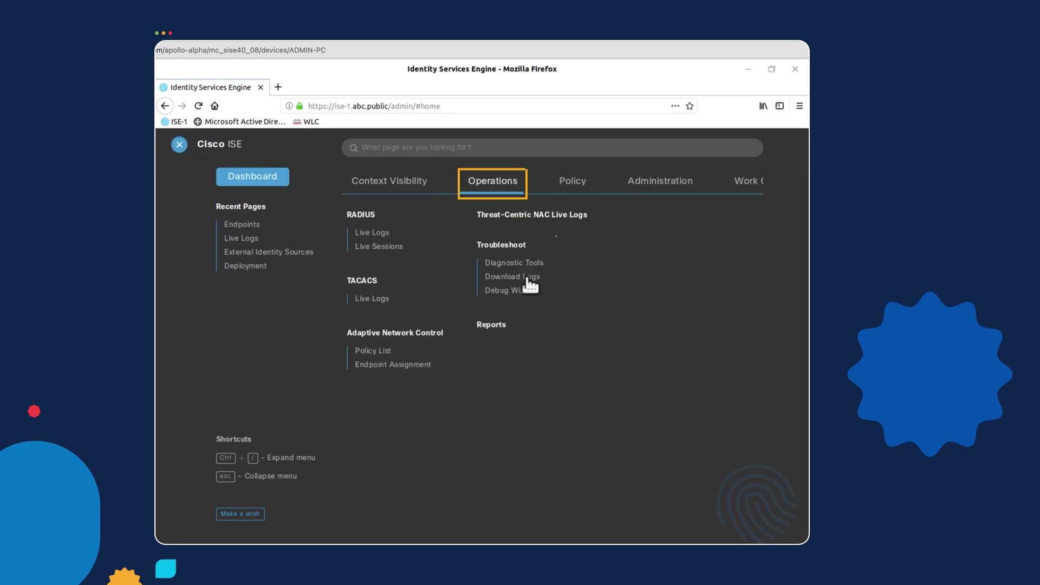
left_click(377, 236)
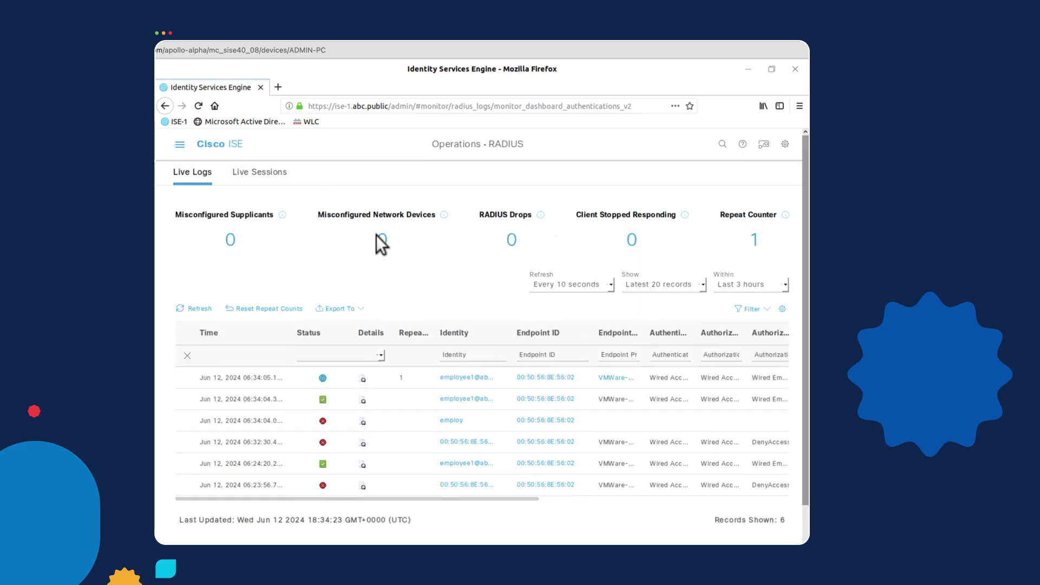
left_click(362, 378)
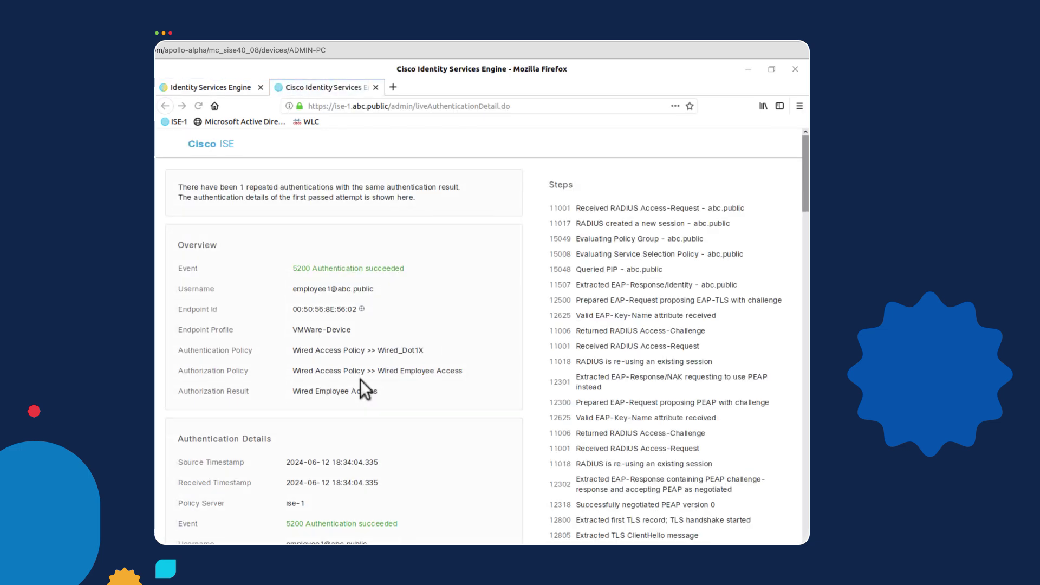
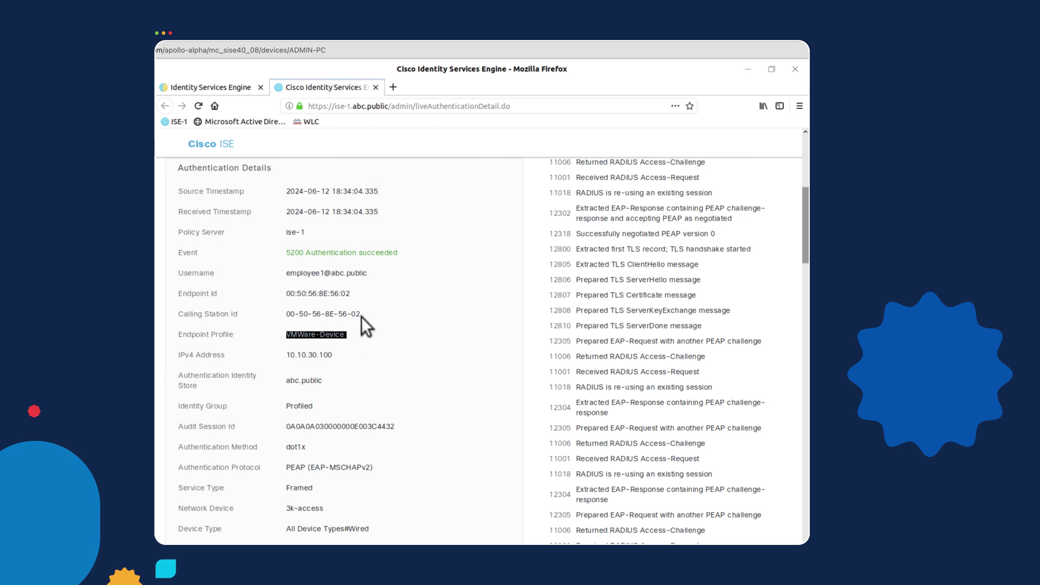
Highlight the Calling Station Id value, then close the authentication details to return to RADIUS Live Logs.
left_click_drag(361, 316, 290, 315)
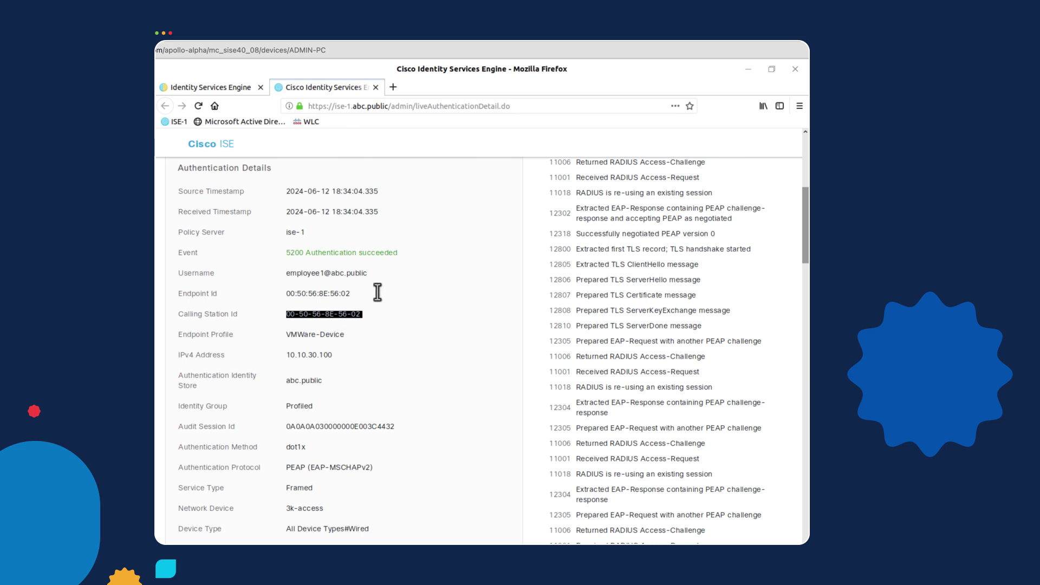
left_click(375, 87)
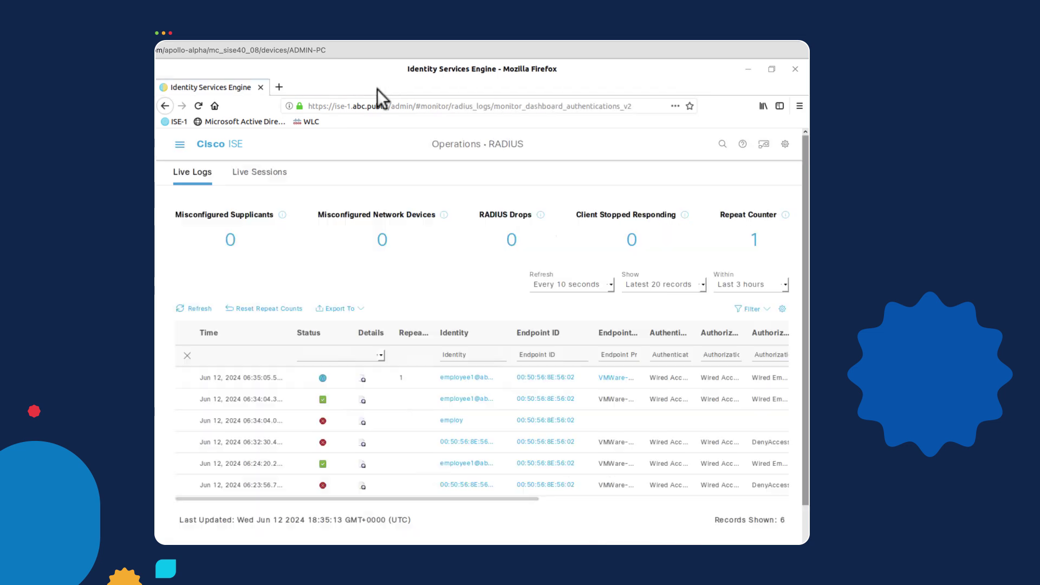
Show the attributes of endpoint 00:50:56:8E:56:02 from Context Visibility > Endpoints.
left_click(180, 144)
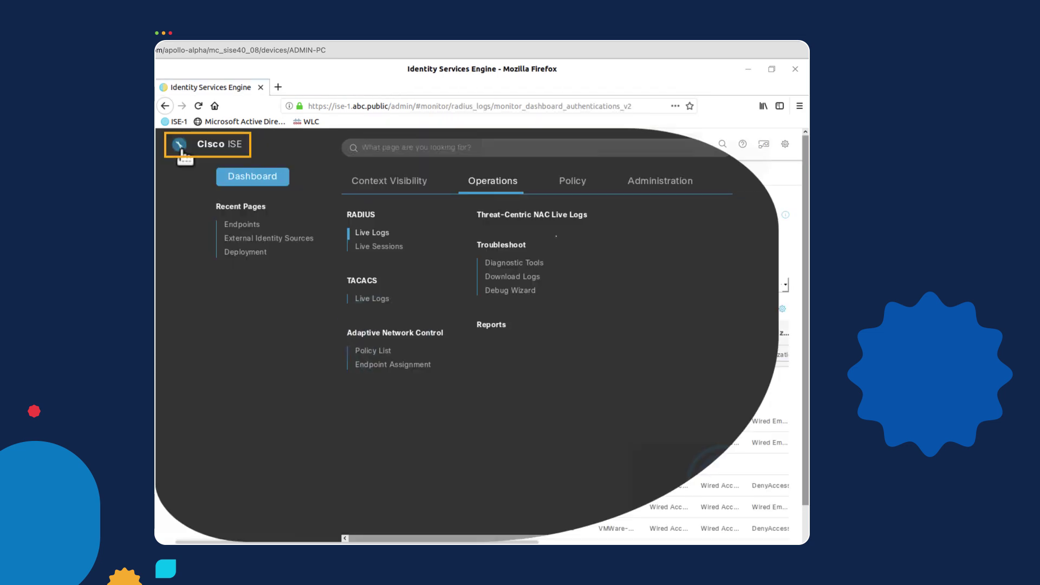
left_click(390, 184)
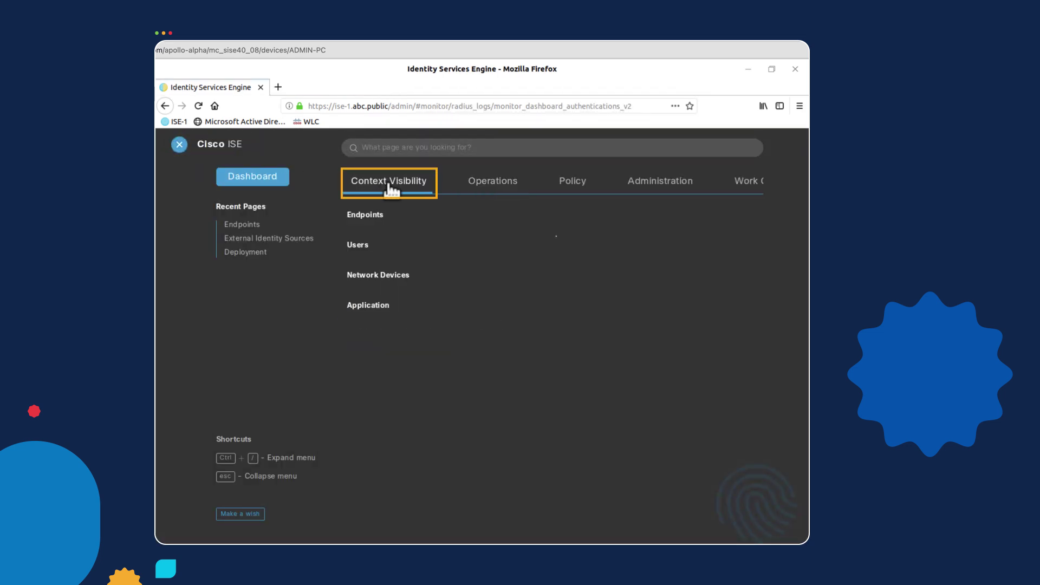
left_click(370, 217)
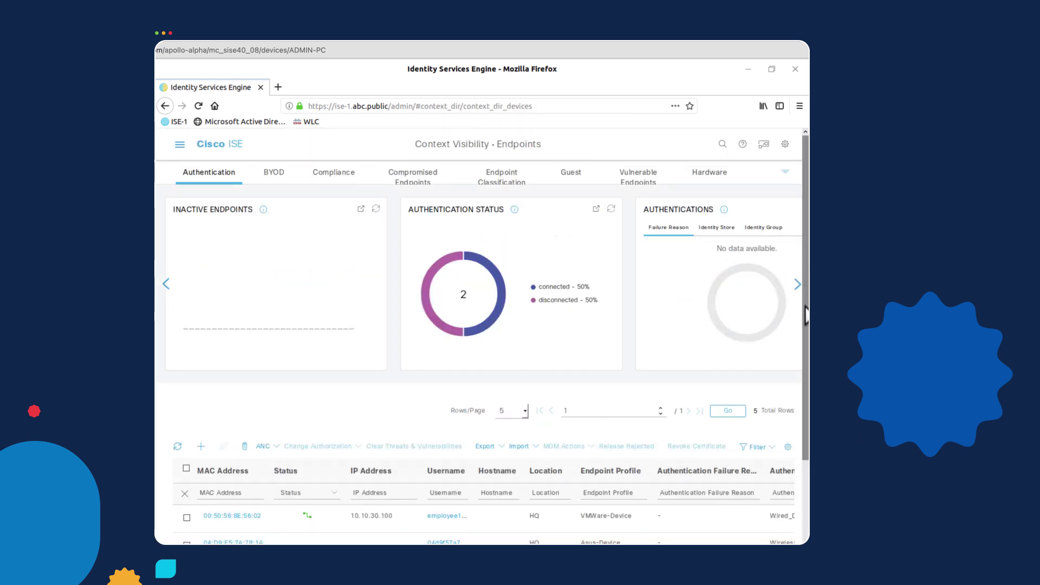
scroll(648, 405, "down", 3)
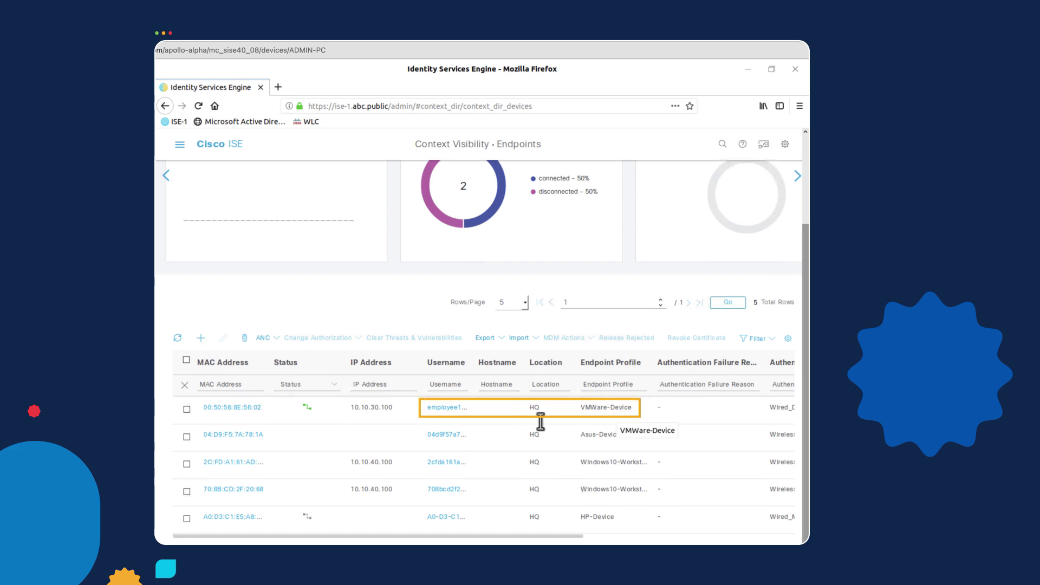
left_click(244, 410)
left_click(283, 296)
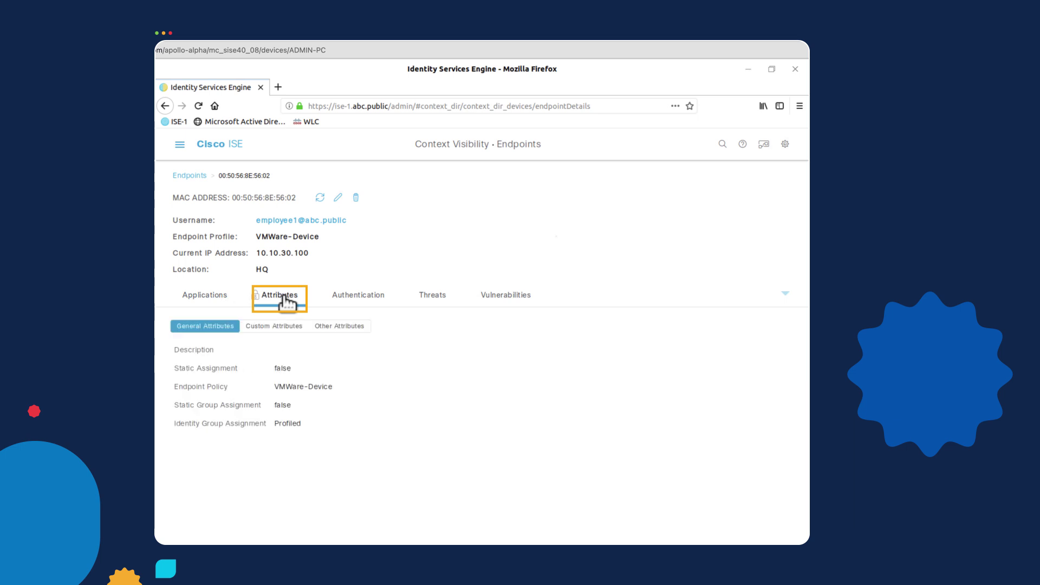
Review Other Attributes, highlighting EndPointSource RADIUS Probe and EndPointPolicy VMWare-Device.
left_click(341, 326)
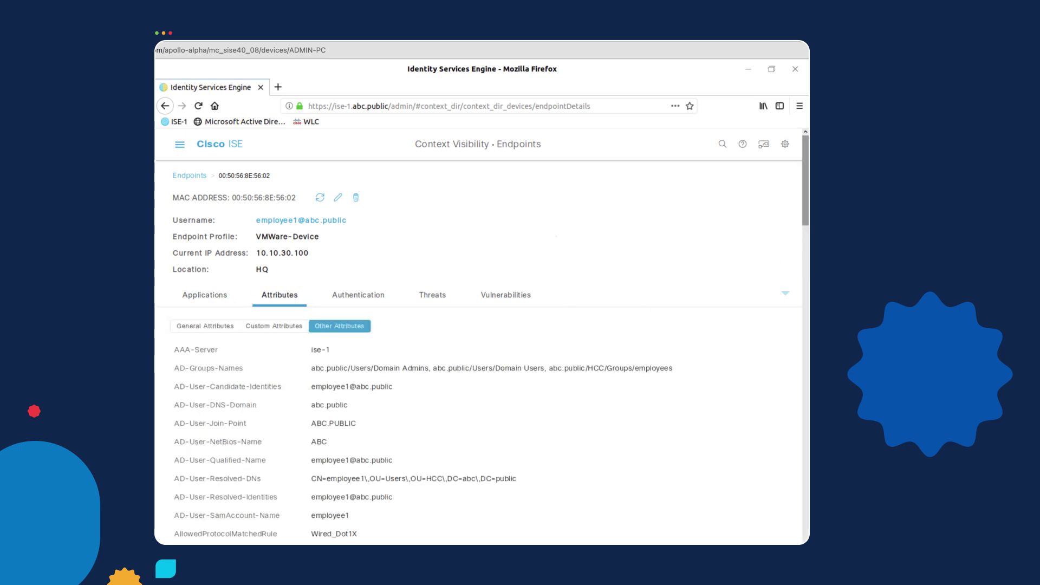
left_click_drag(808, 213, 806, 235)
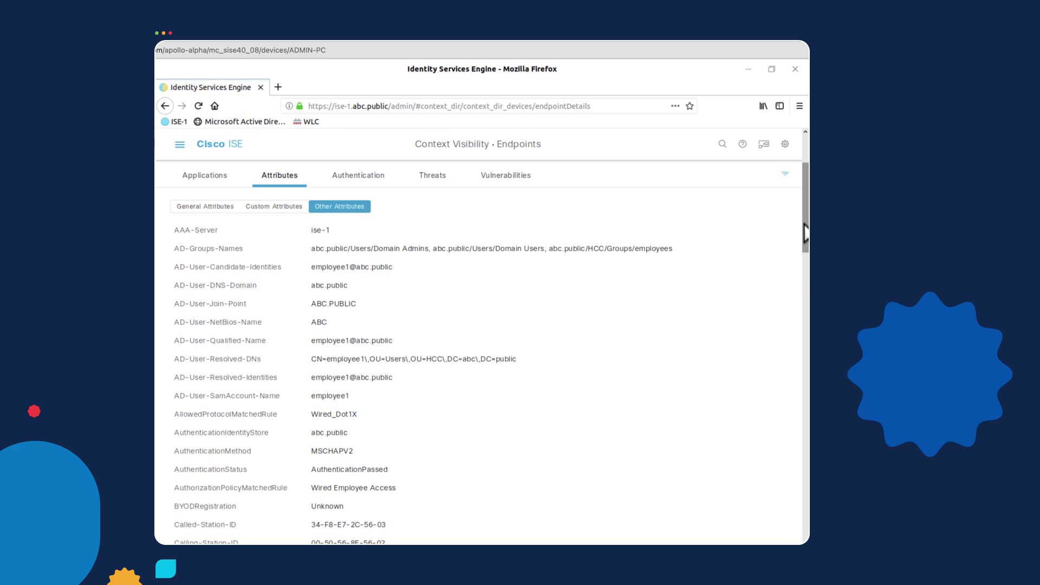
left_click_drag(806, 234, 807, 328)
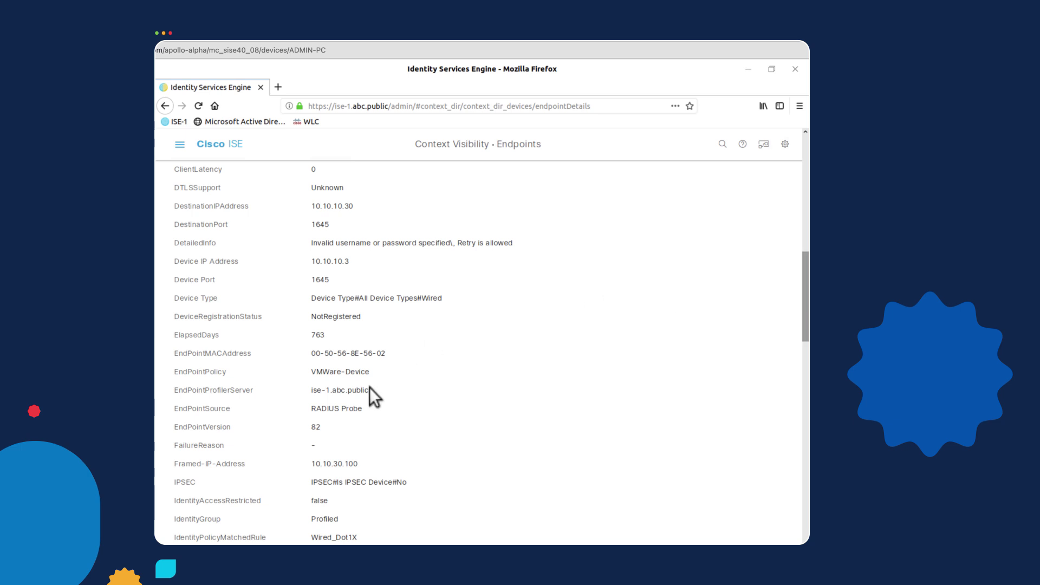
left_click_drag(230, 412, 172, 413)
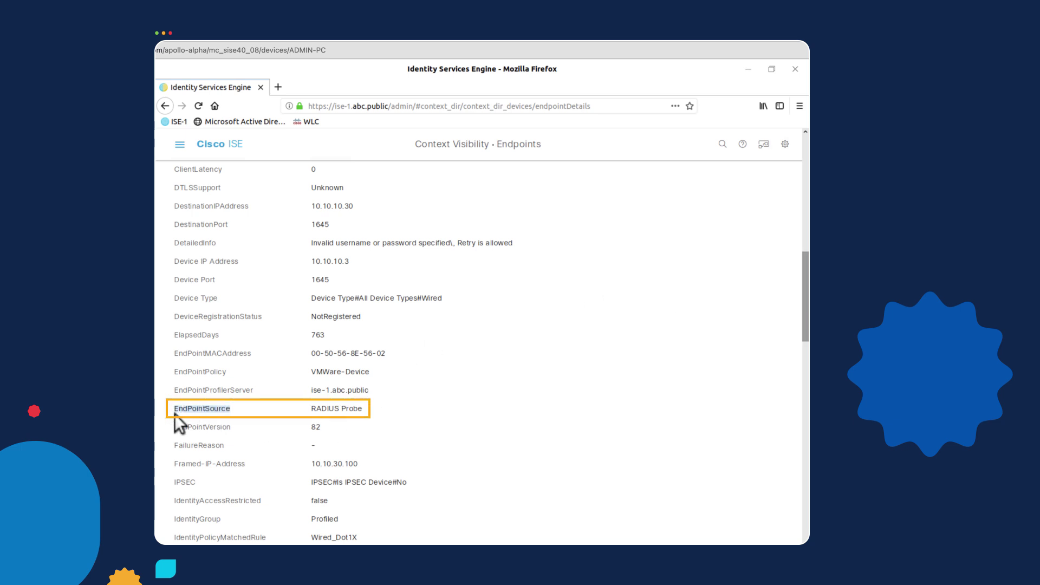
left_click_drag(363, 410, 310, 410)
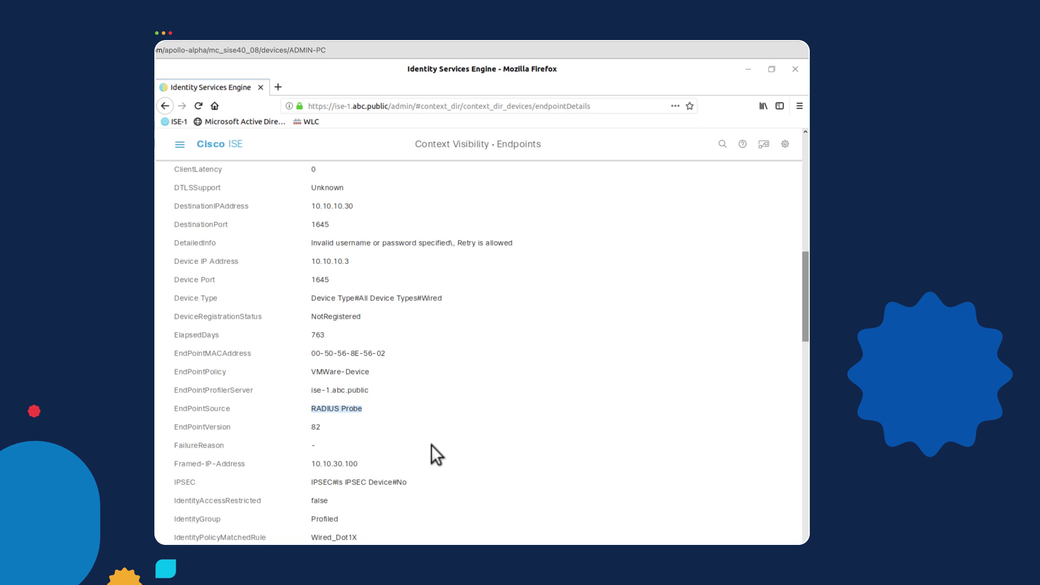
left_click_drag(370, 373, 310, 381)
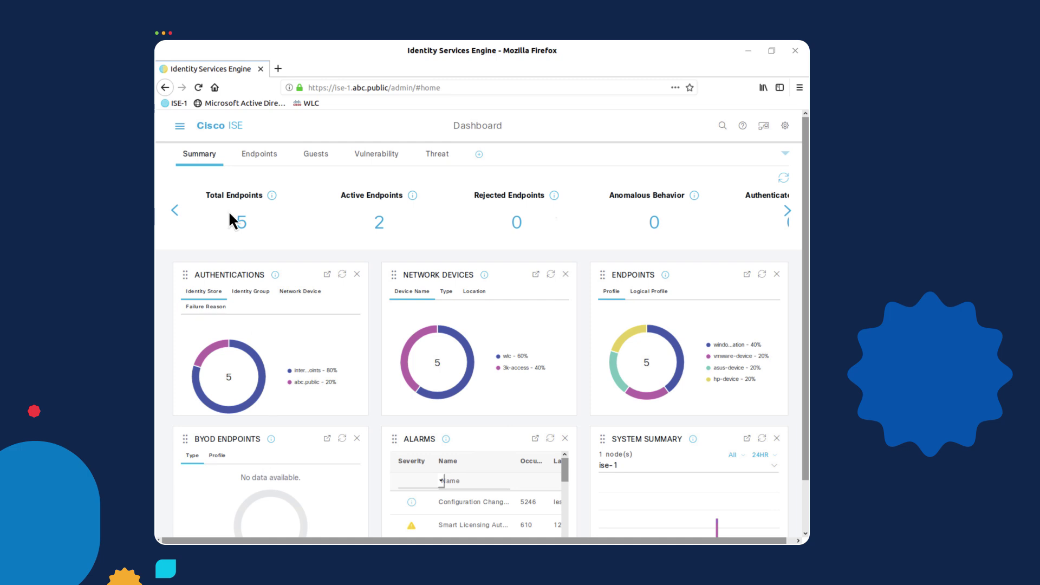
Open the Wired Access Policy set from Policy Sets and expand its Authorization Policy (7) rules.
left_click(178, 126)
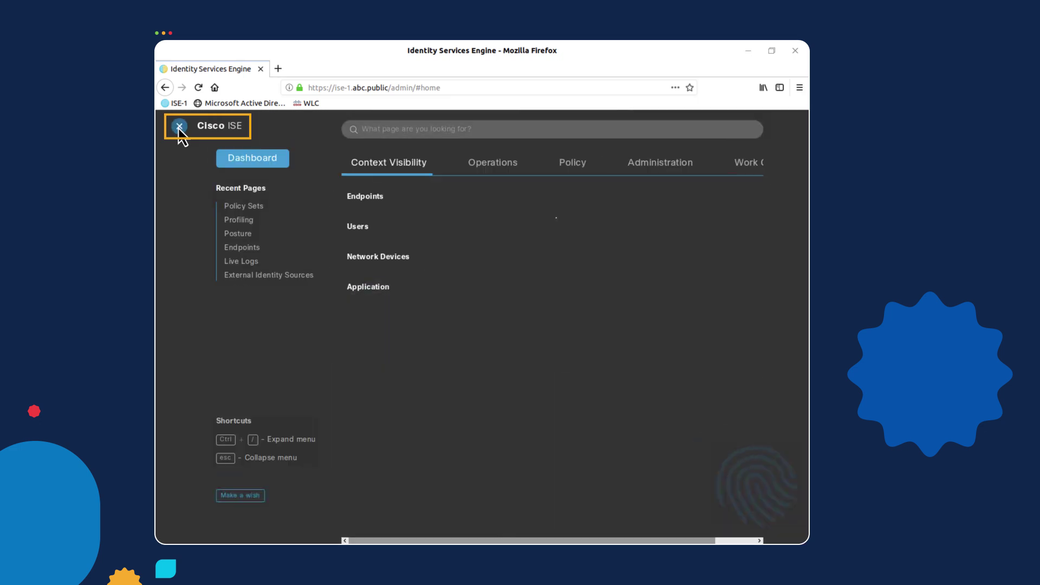
left_click(574, 165)
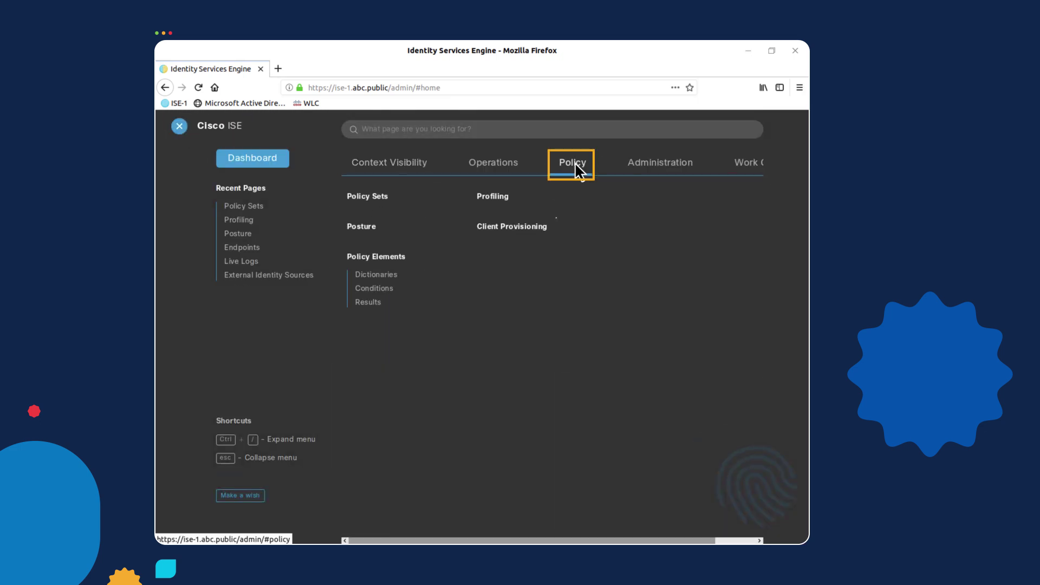
left_click(366, 197)
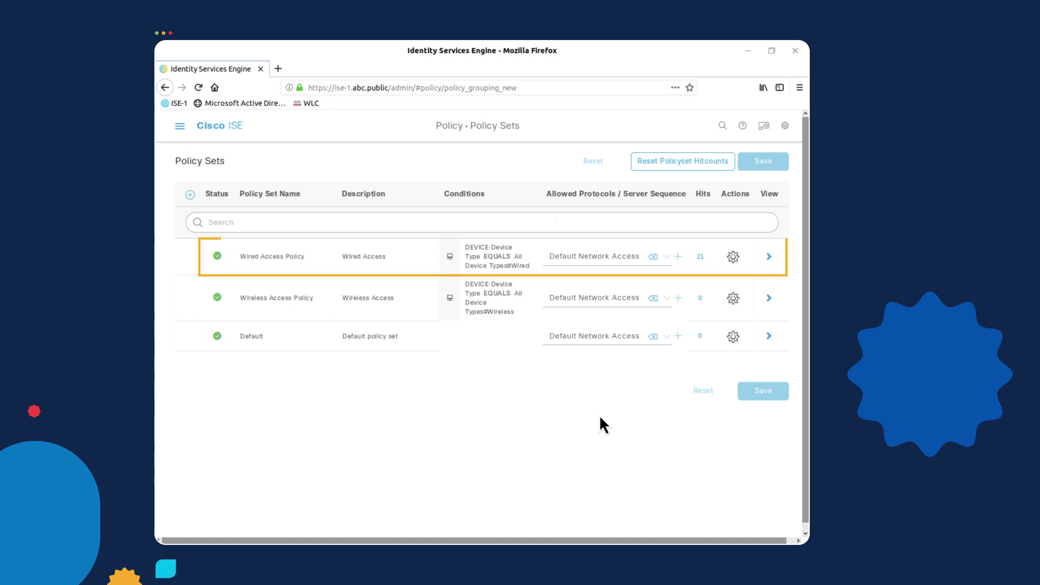
left_click(768, 257)
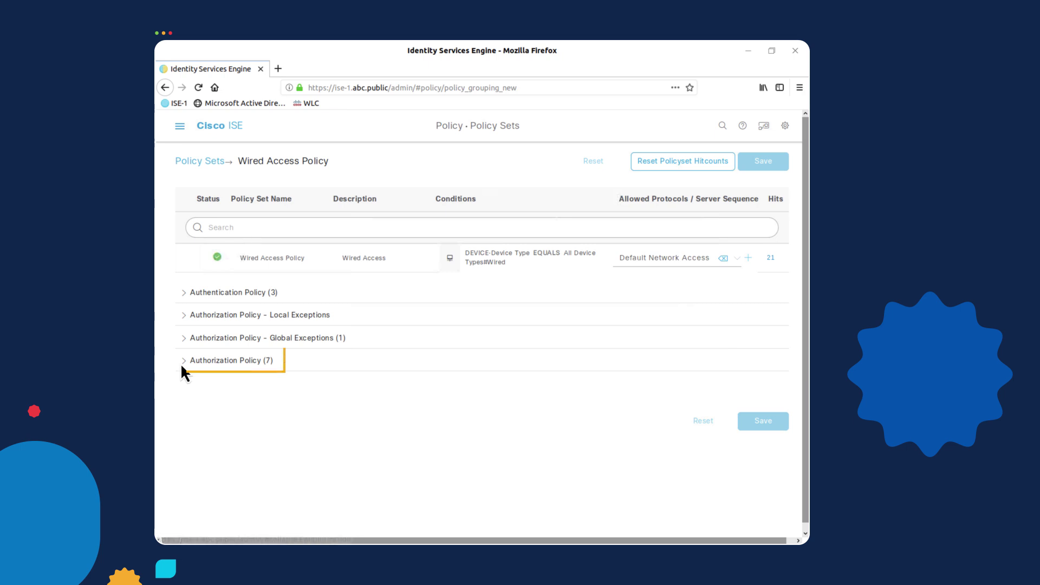
left_click(185, 362)
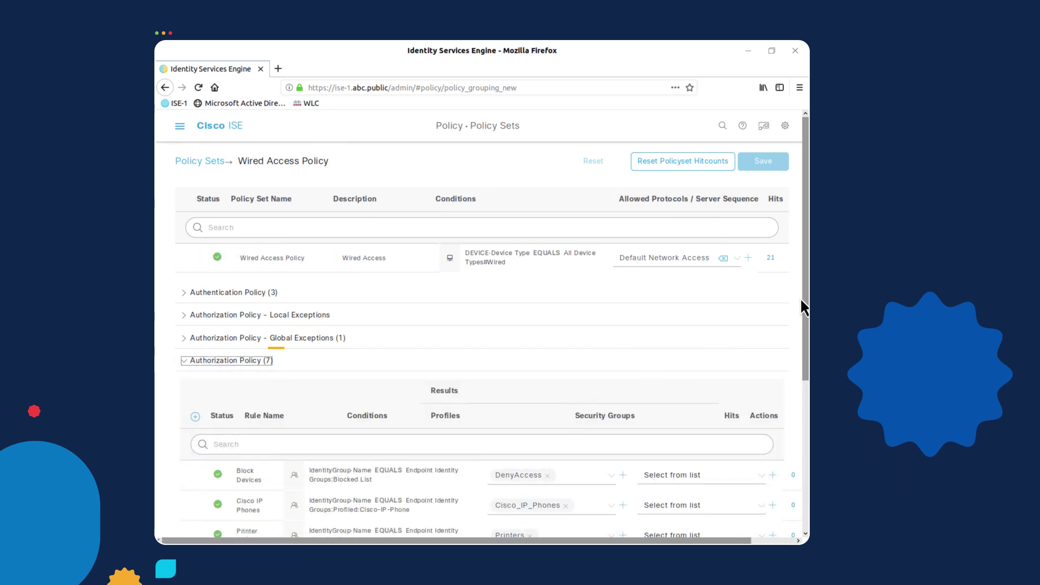
Scroll to the Wired Employee Access rule and open its conditions in Conditions Studio.
left_click_drag(805, 327, 807, 459)
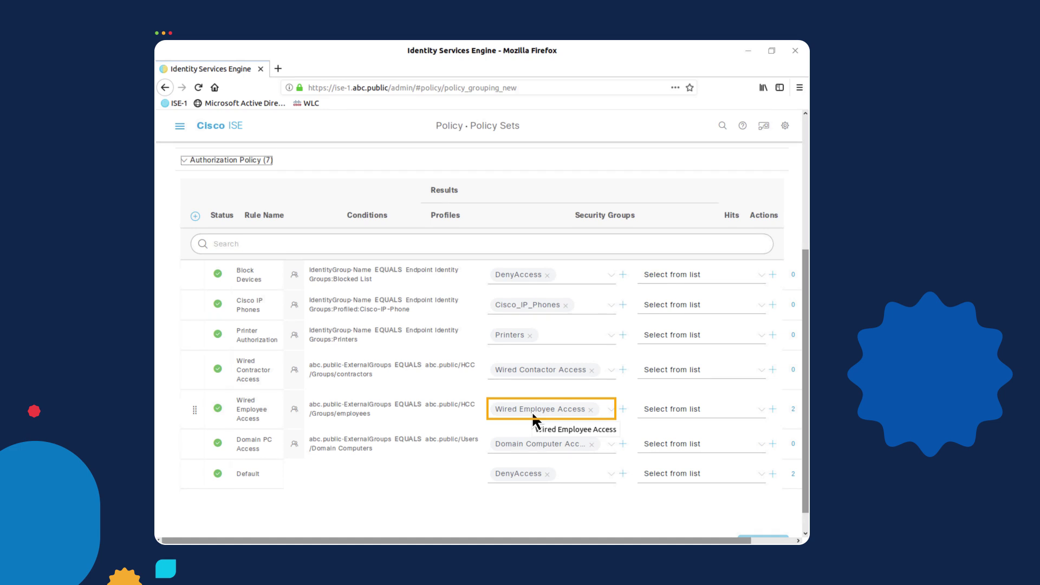
left_click(378, 413)
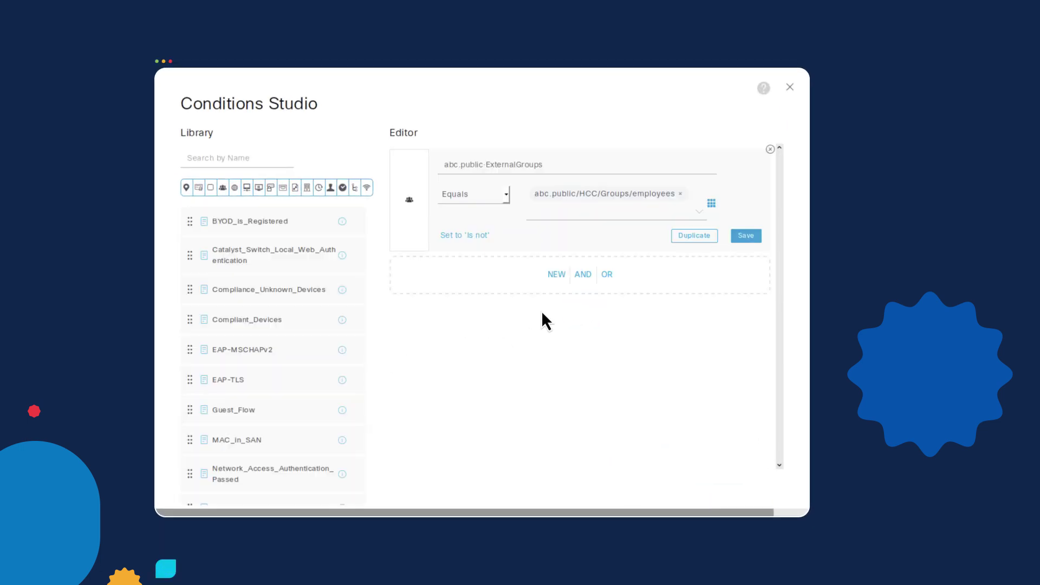
Add an AND condition: IdentityGroup Name Equals Endpoint Identity Groups:Profiled:VMWare-Device.
left_click(561, 280)
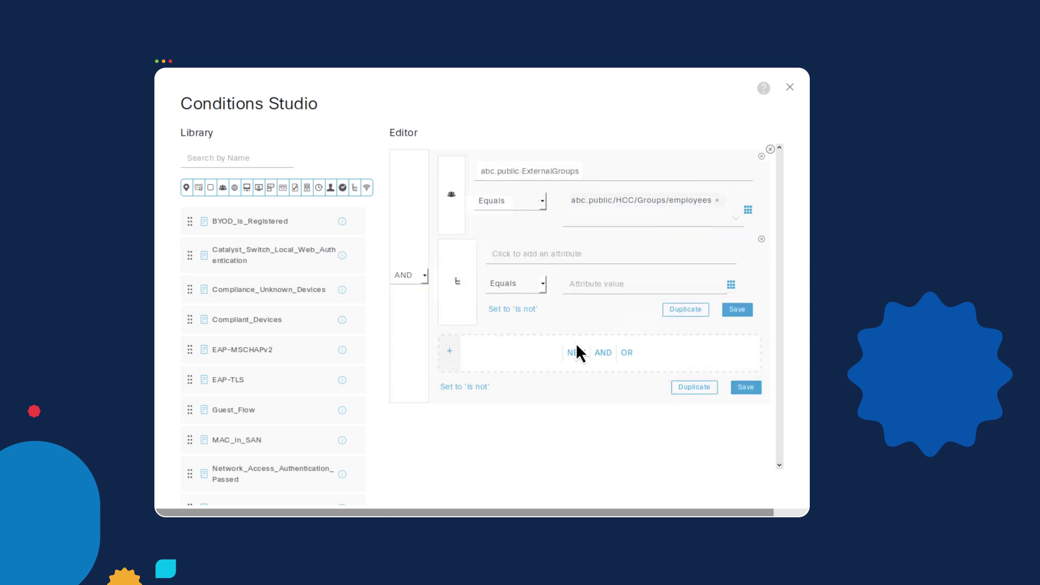
left_click(537, 255)
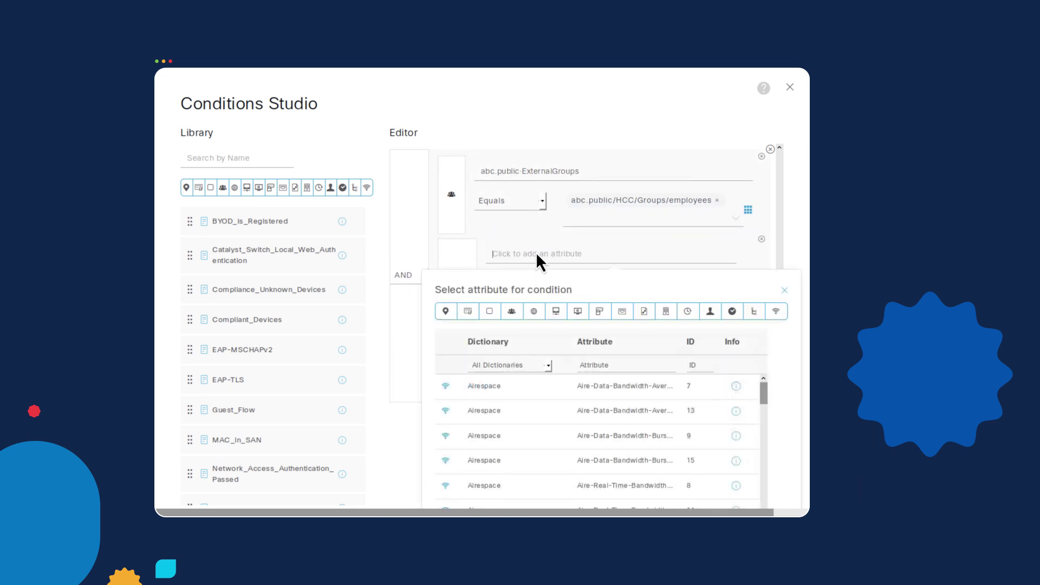
left_click(512, 312)
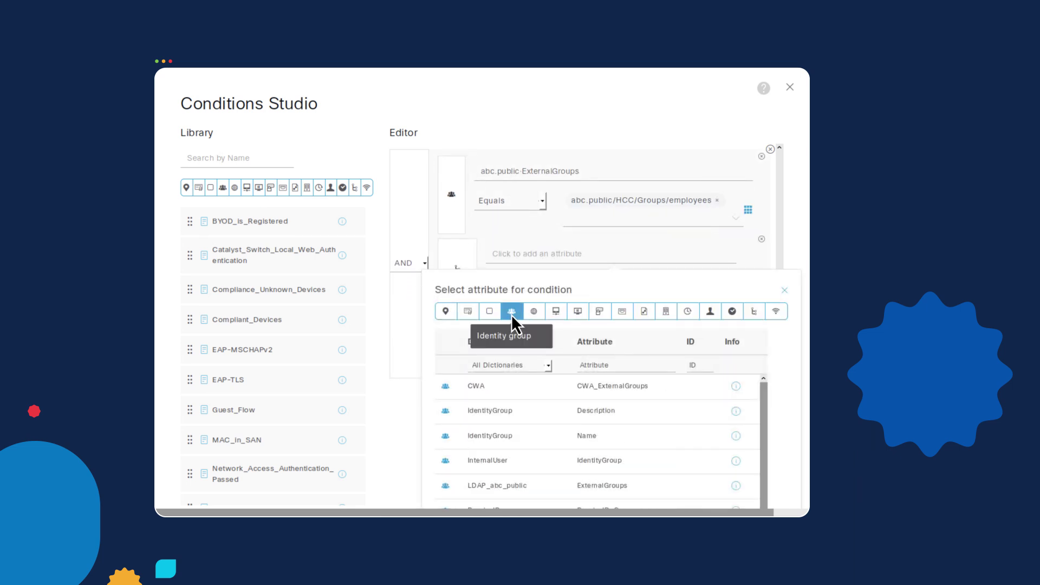
left_click(508, 437)
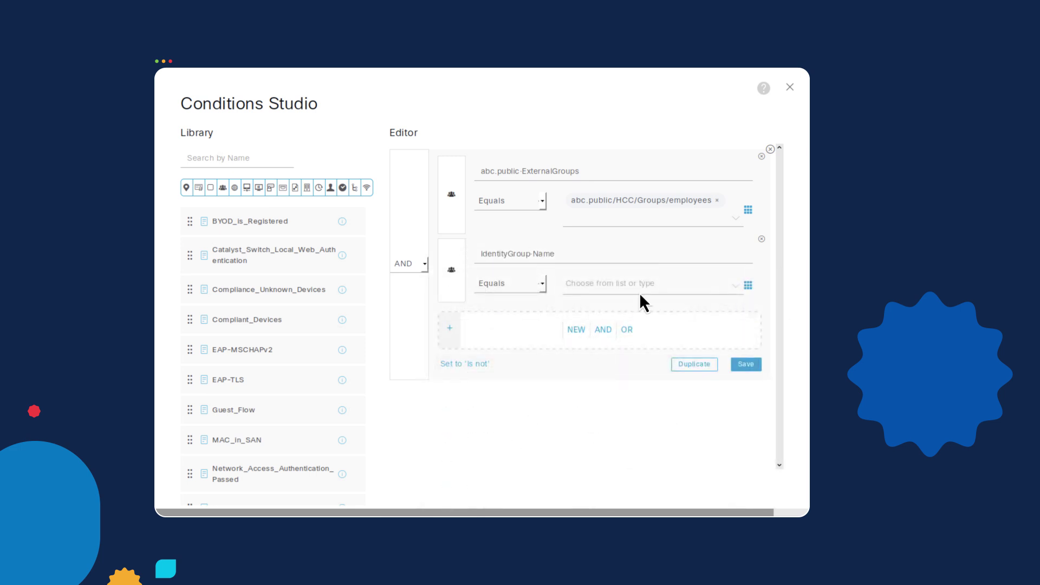
mouse_move(675, 291)
left_click(736, 287)
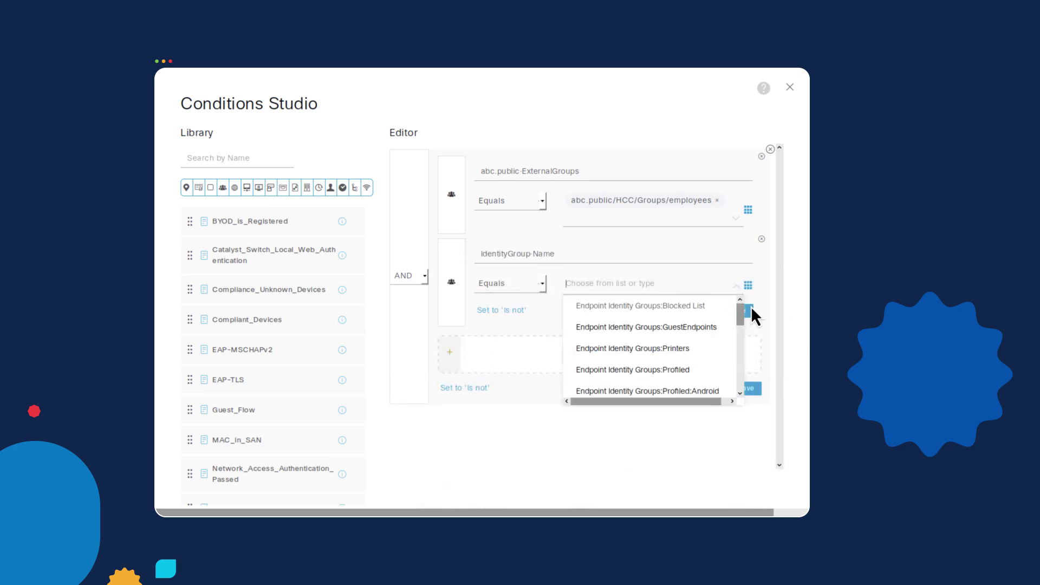
left_click(739, 394)
left_click_drag(739, 395, 739, 394)
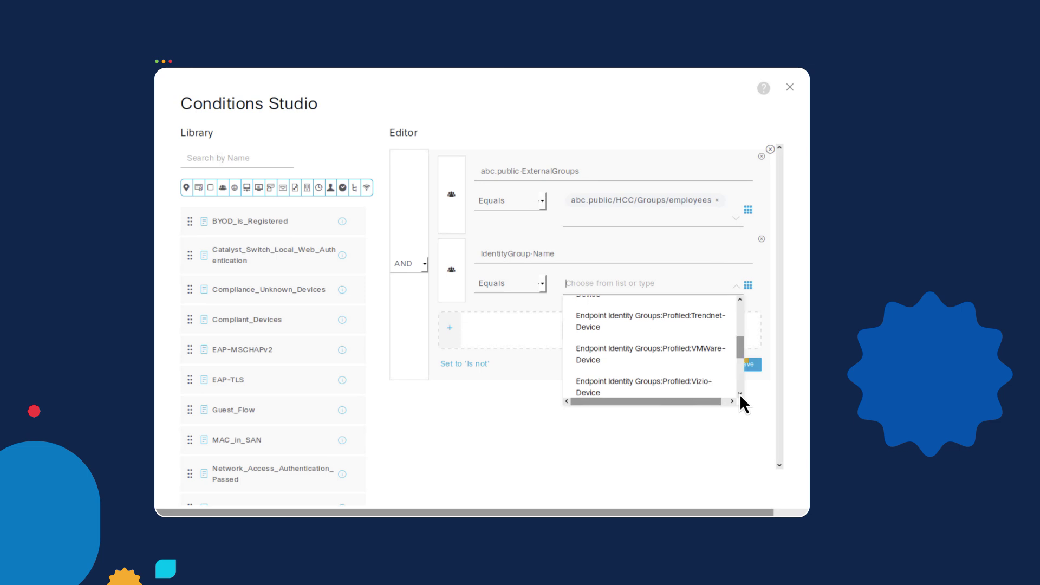
left_click(703, 352)
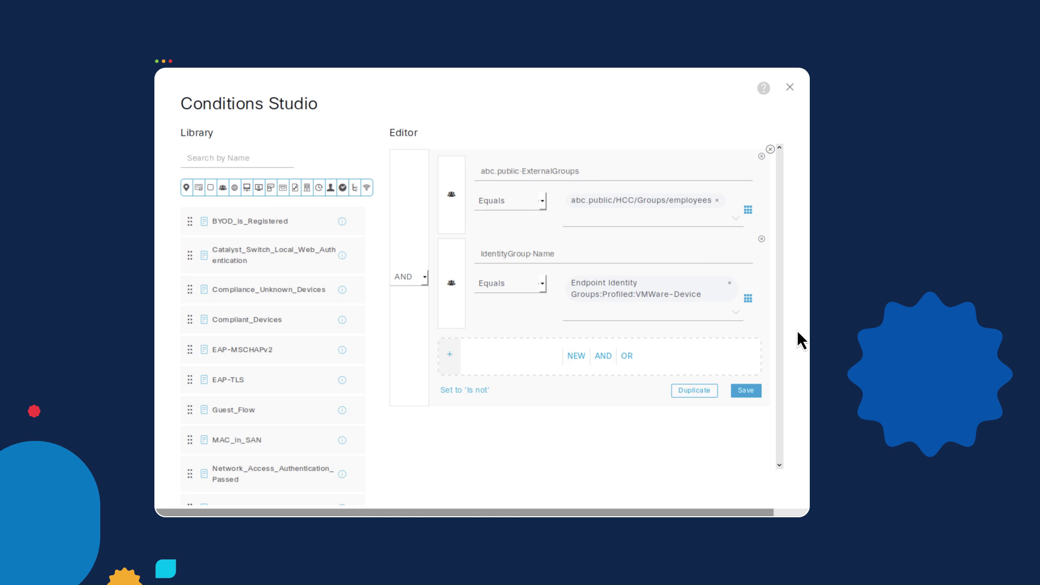
scroll(798, 330, "down", 1)
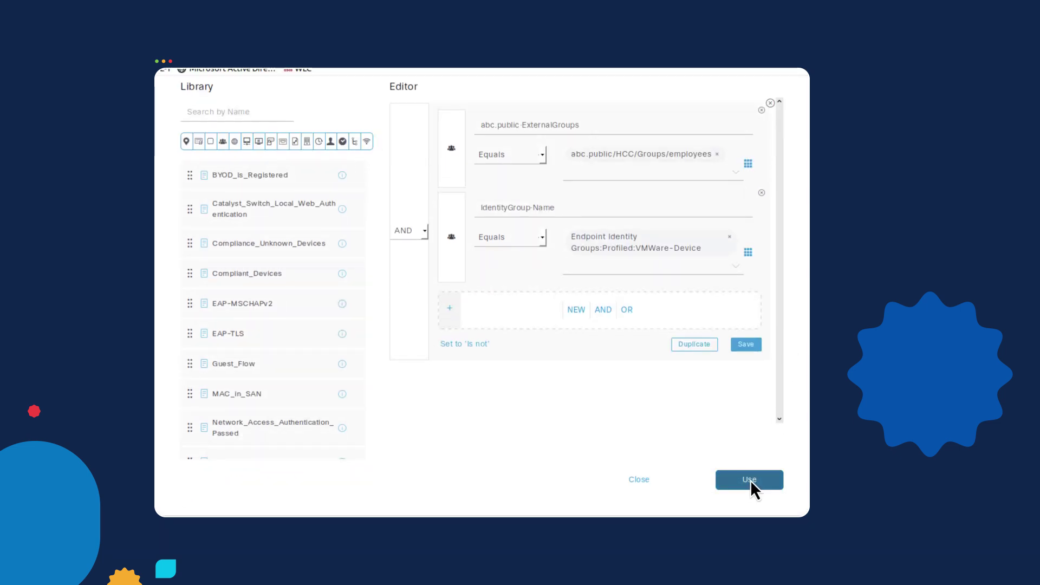
Apply the AND condition to the Wired Employee Access rule and save the policy set.
left_click(750, 480)
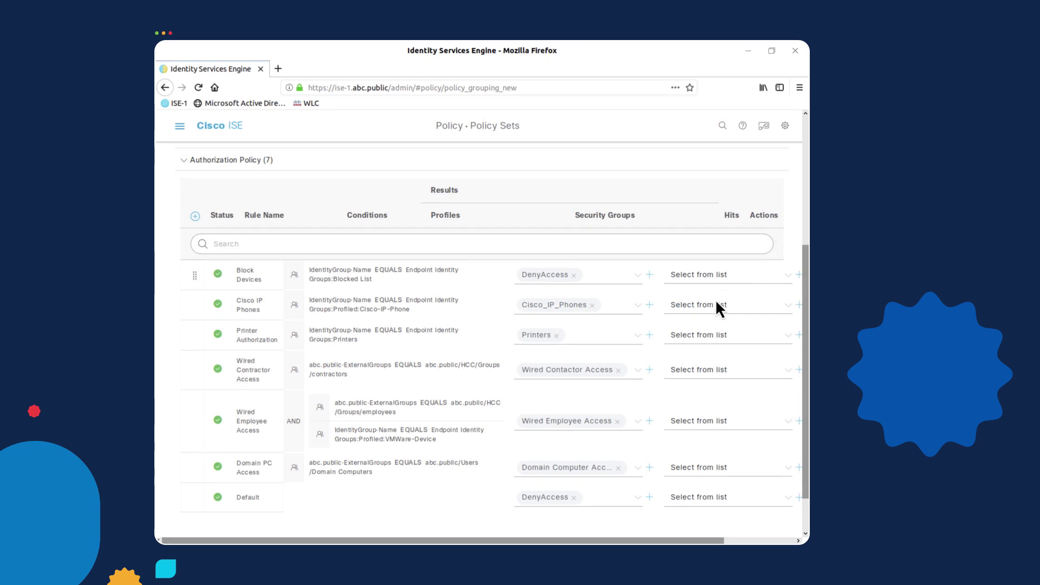
scroll(807, 425, "down", 2)
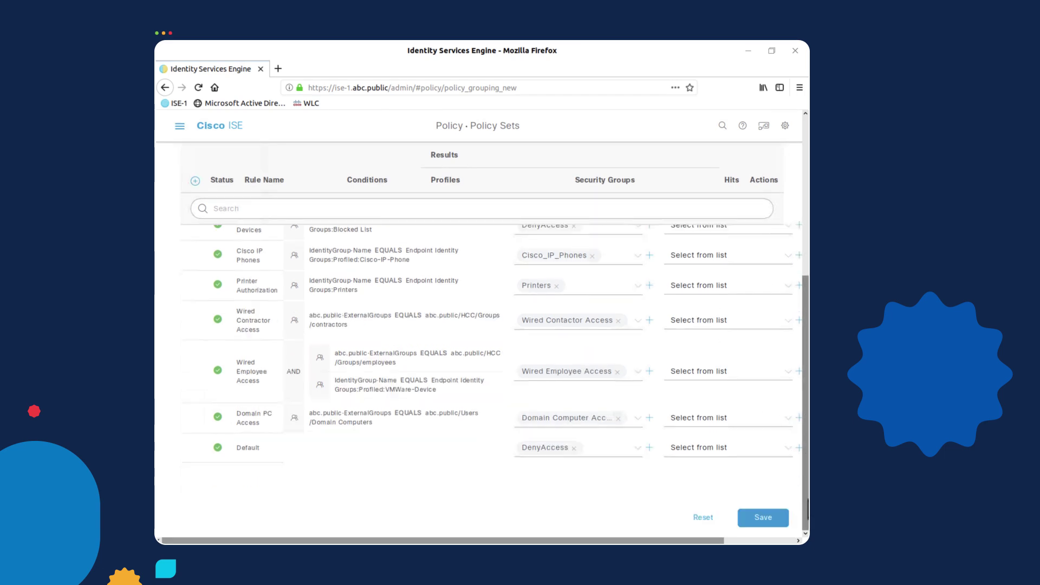
left_click(768, 518)
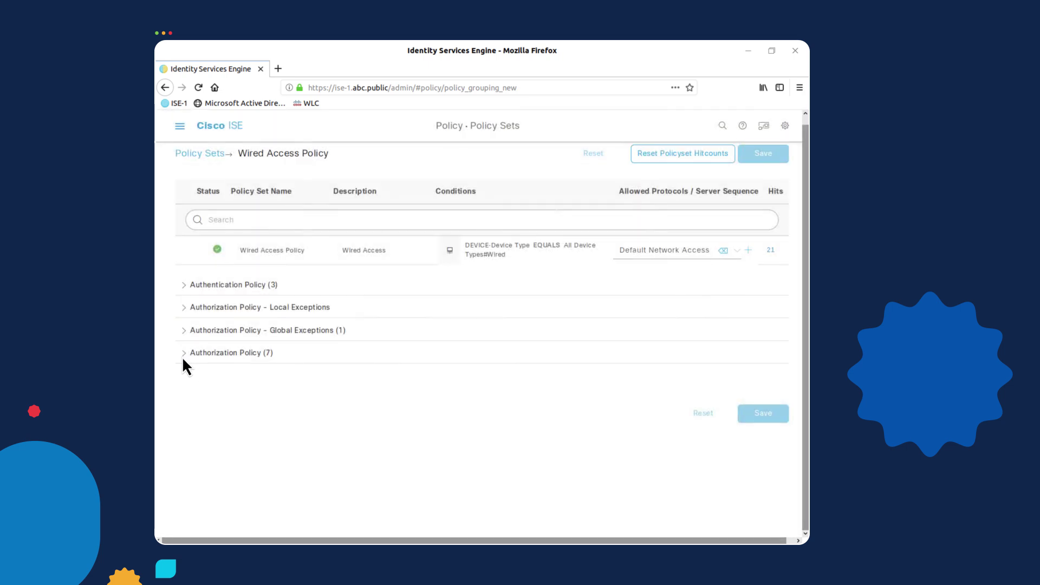
Expand Authorization Policy (7) to review Wired Employee Access with both AND conditions.
left_click(184, 353)
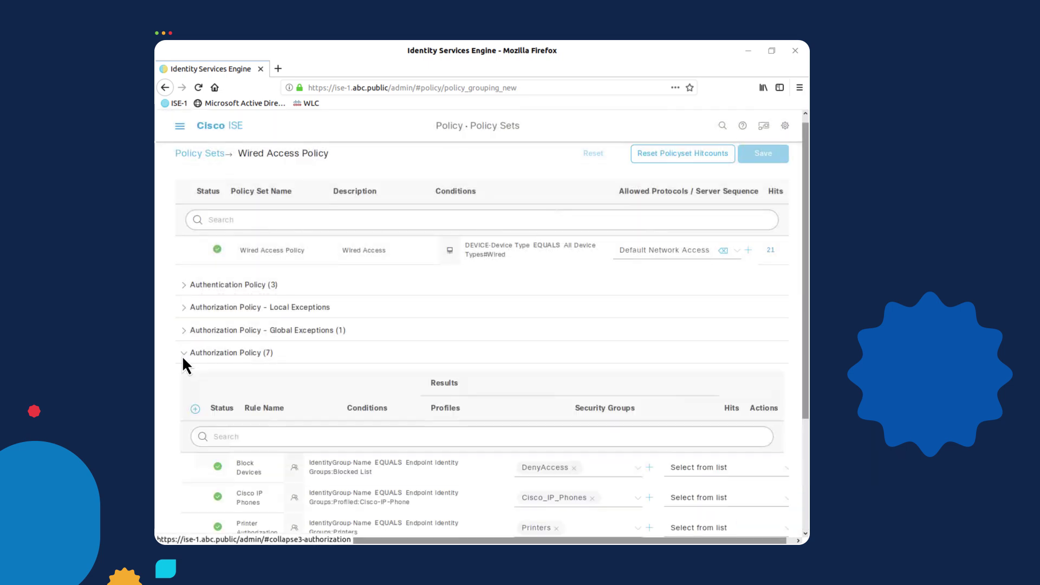
left_click_drag(806, 325, 808, 433)
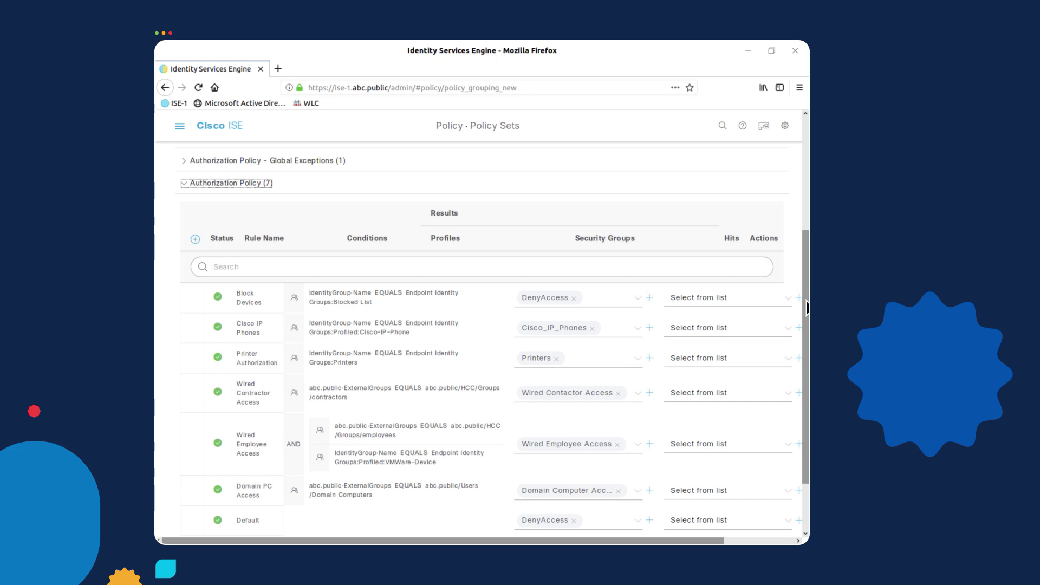
mouse_move(473, 430)
Open the details of Asus-Device endpoint 04:D9:F5:7A:78:1A from Context Visibility > Endpoints.
left_click(180, 126)
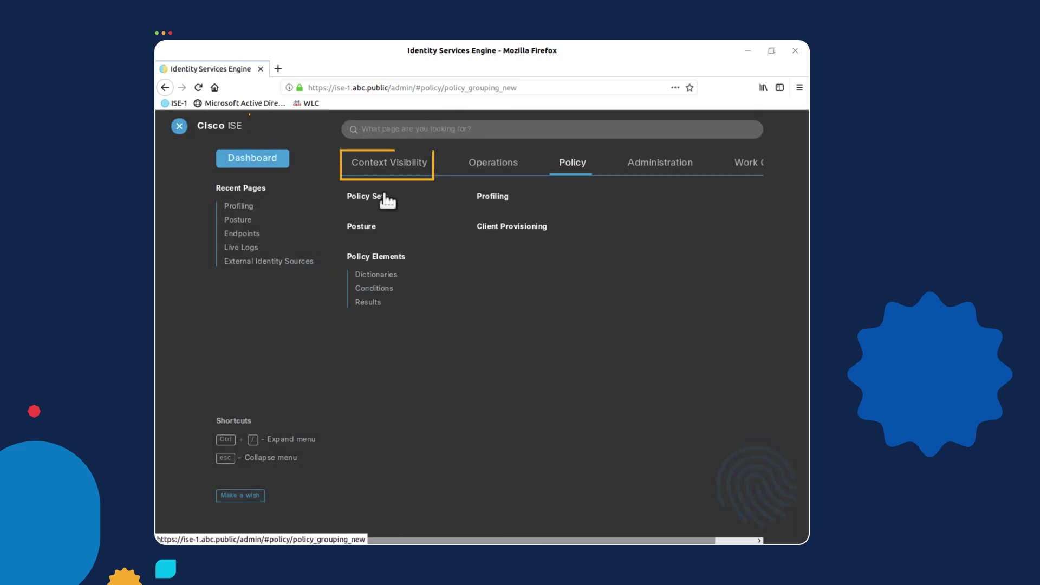
left_click(398, 162)
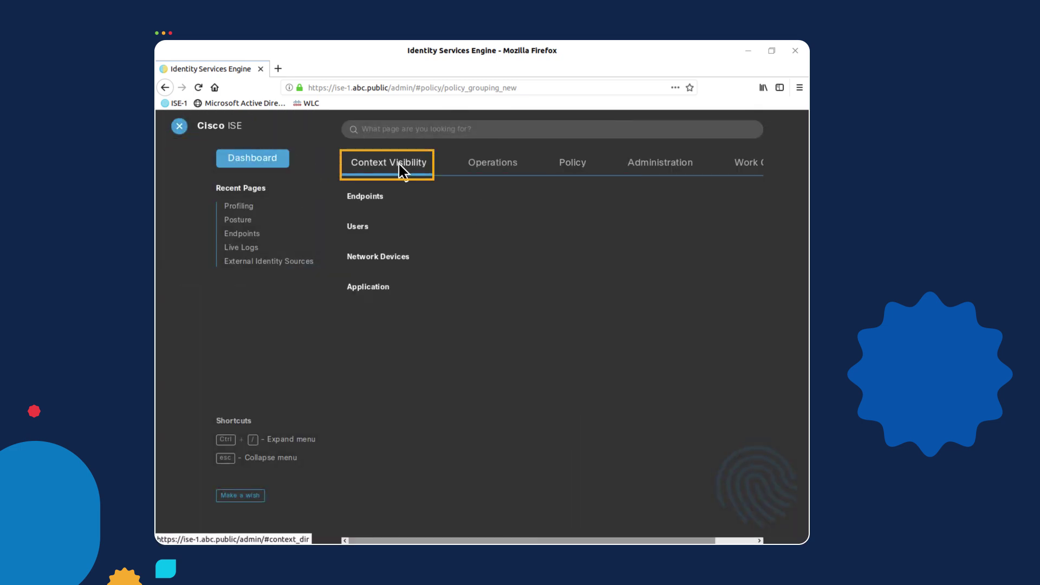
left_click(373, 201)
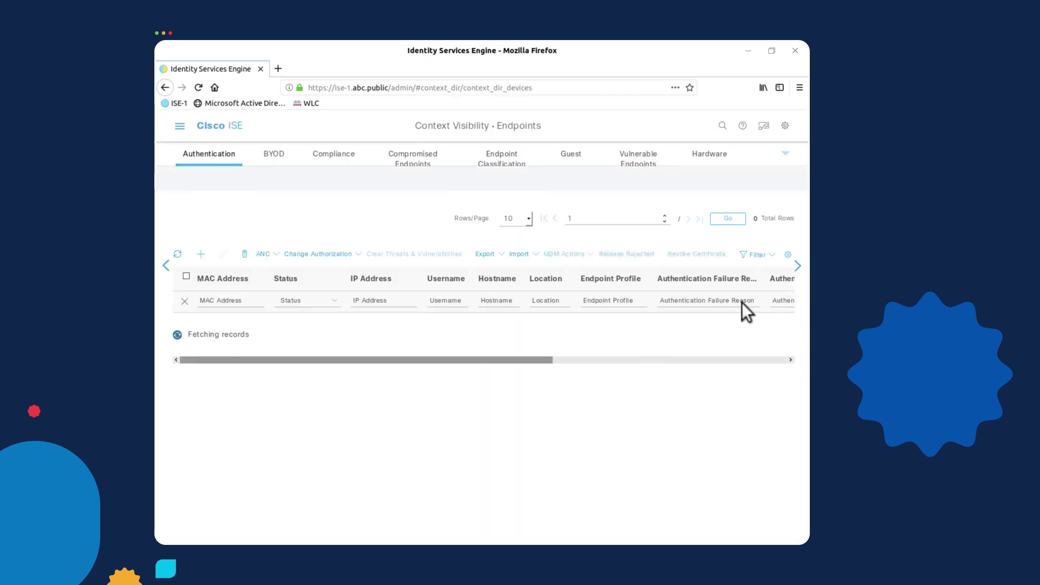
scroll(601, 382, "down", 3)
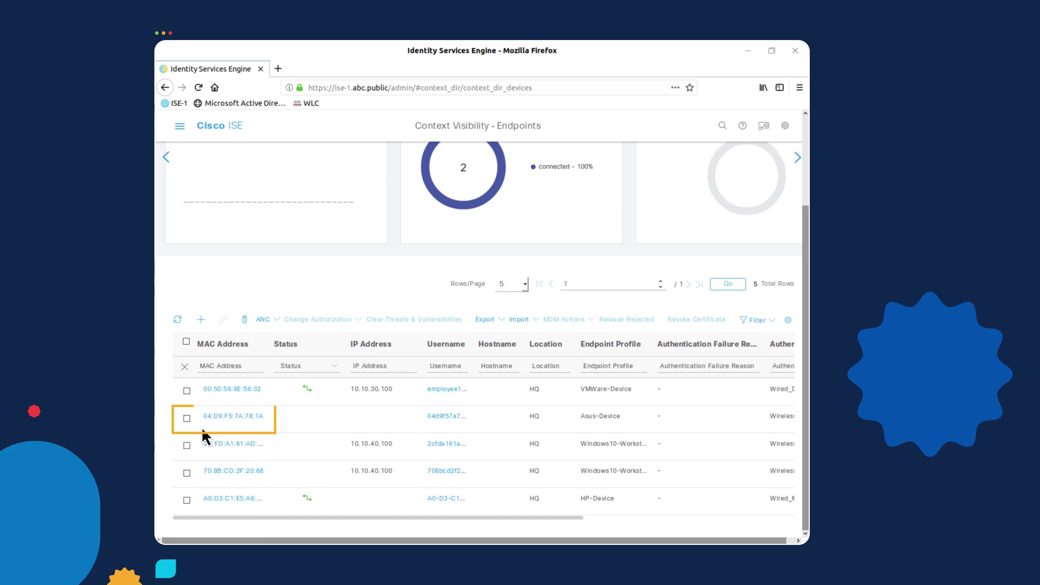
left_click(186, 418)
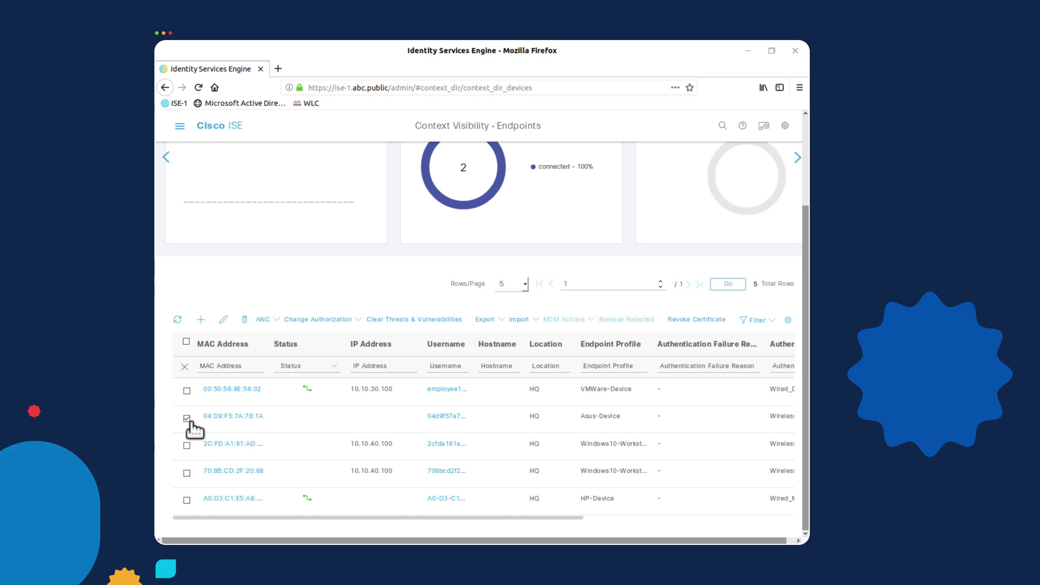
left_click(245, 415)
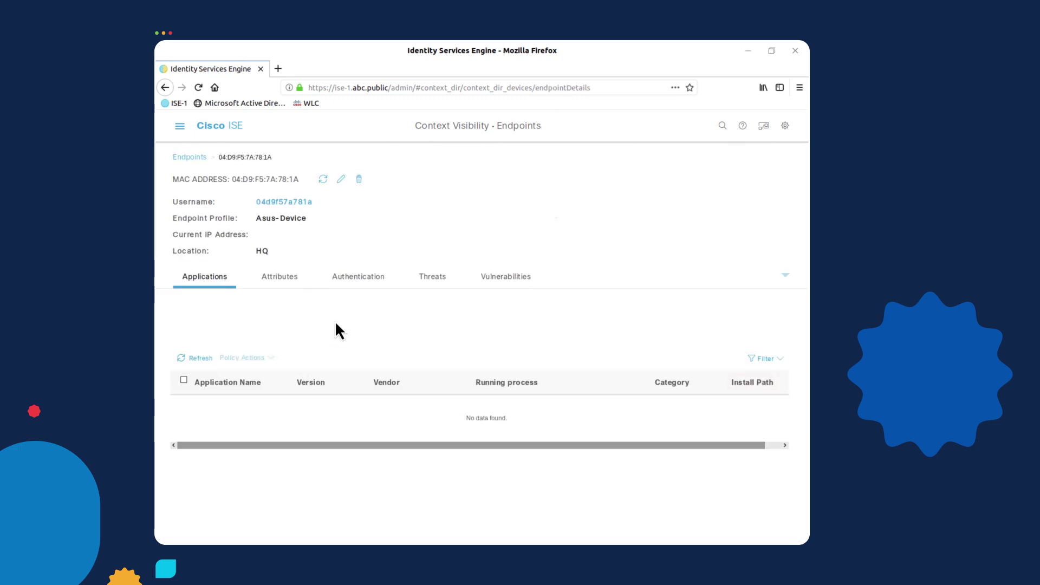
Edit the Asus endpoint to use static identity group assignment Blocked List and save it.
left_click(341, 179)
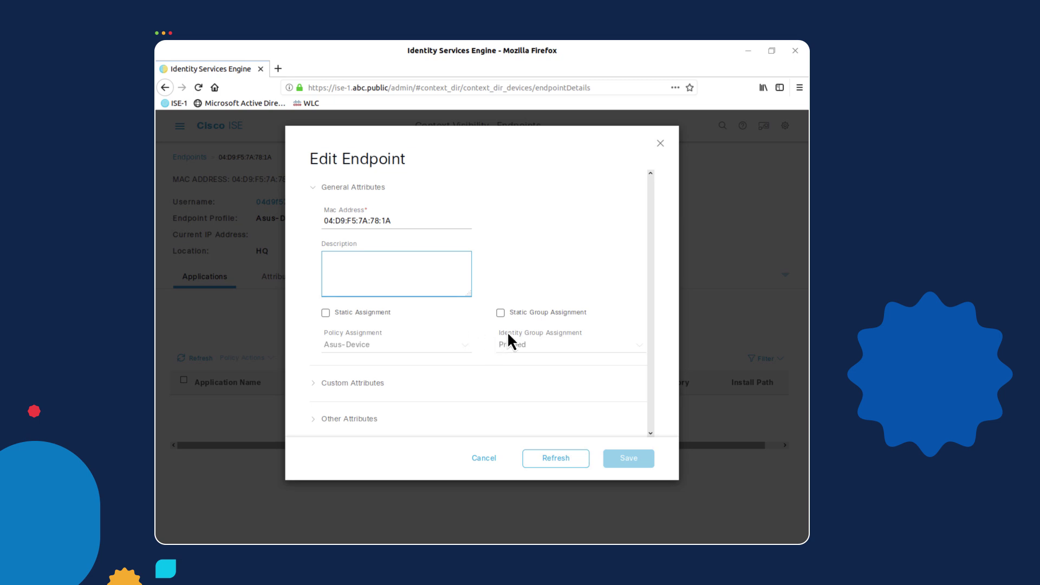
left_click(500, 313)
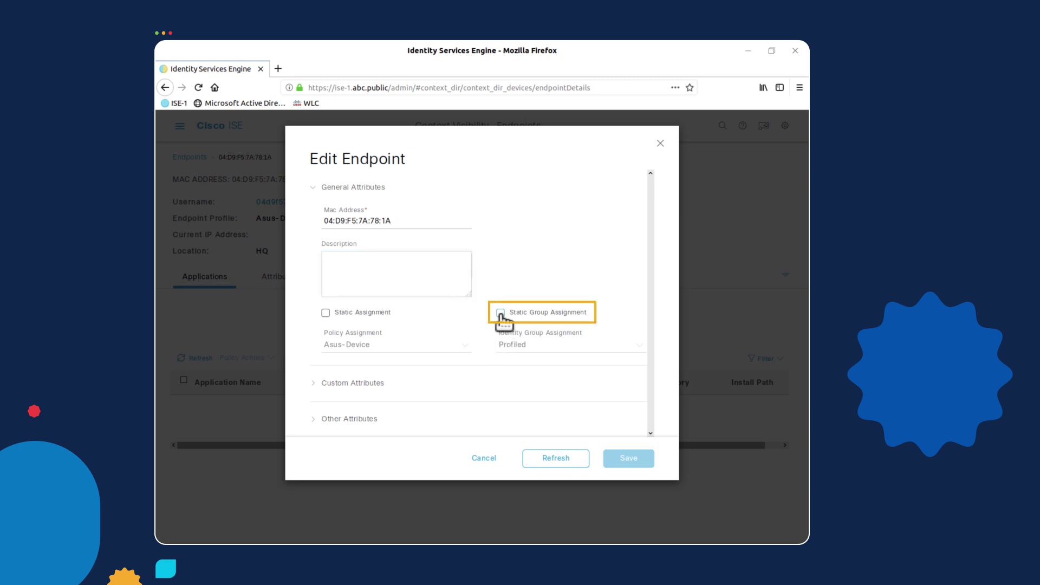
left_click(640, 350)
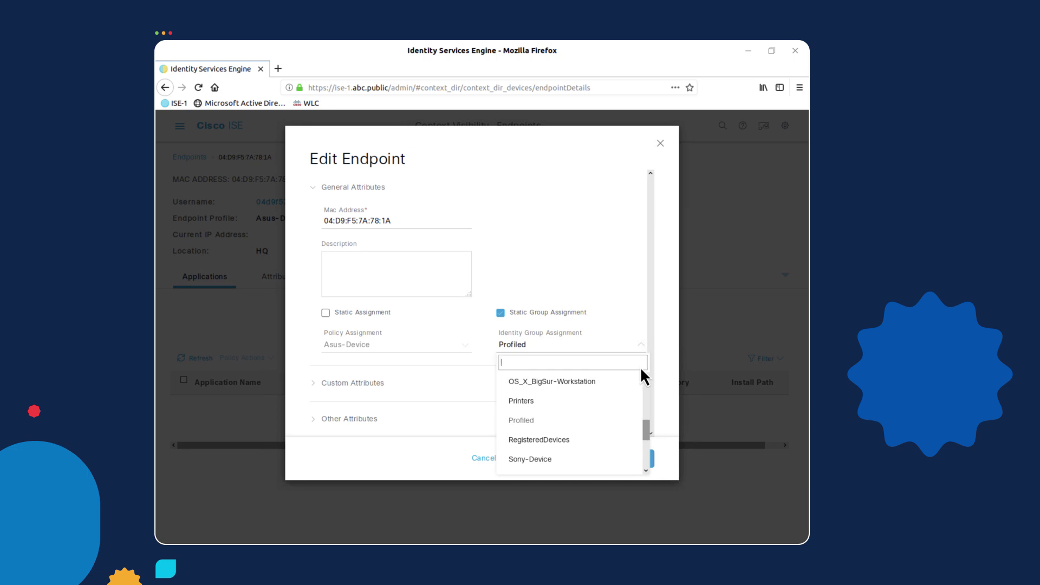
type("Bl")
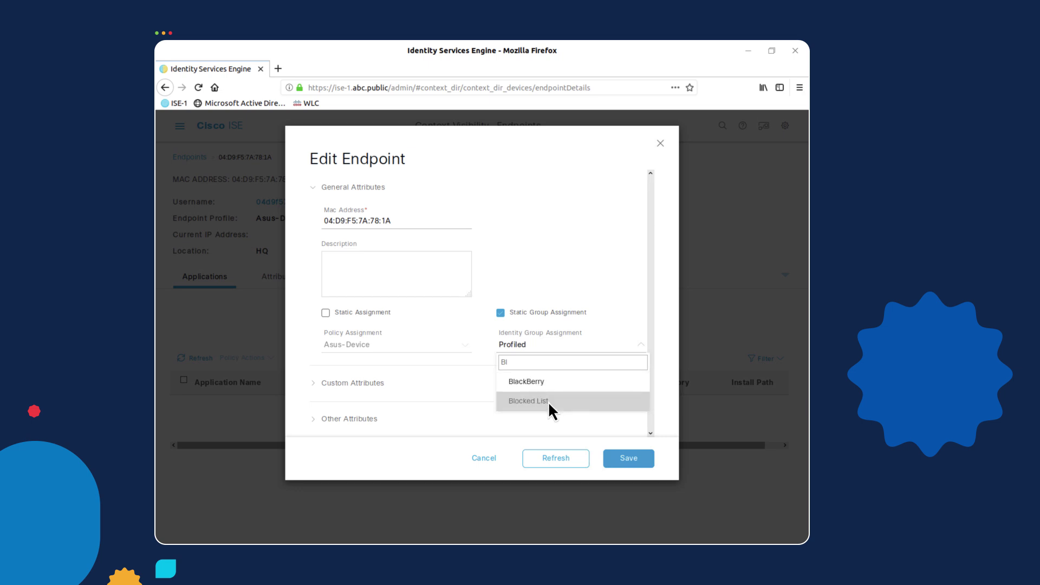
left_click(548, 401)
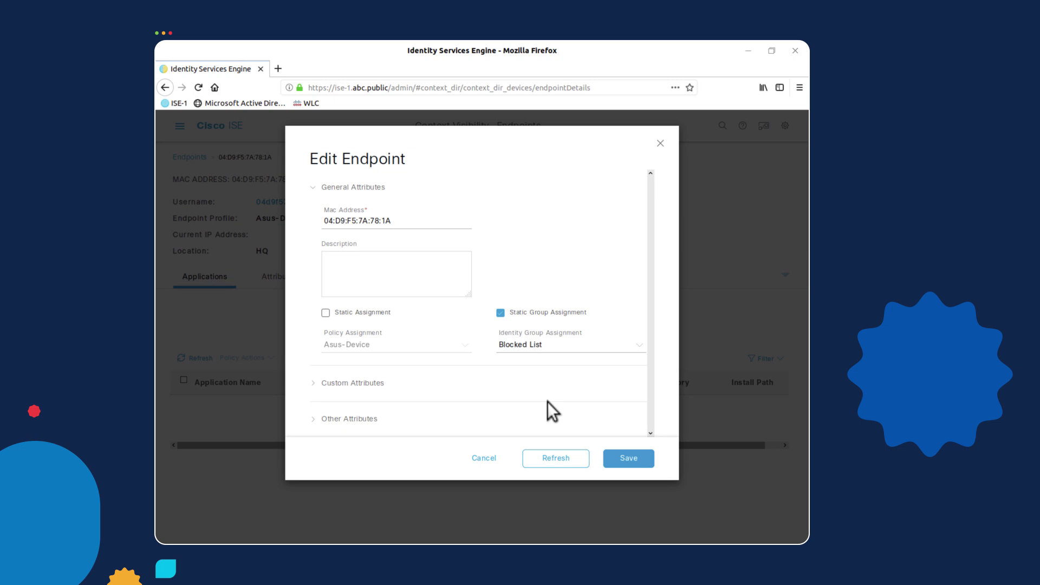
left_click(628, 459)
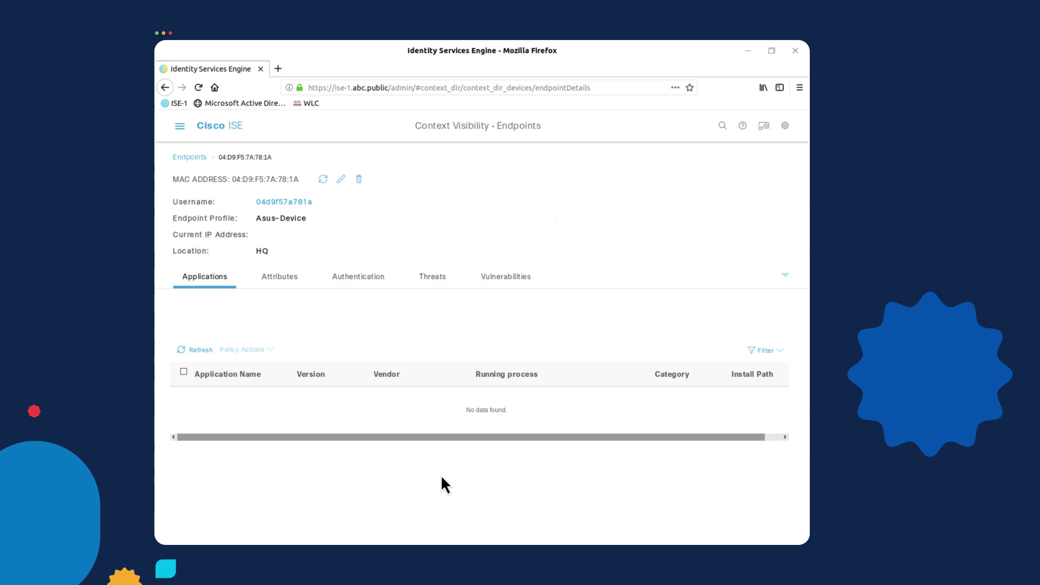
Reopen the Wired Access Policy set and scroll through its seven authorization rules to Wired Employee Access.
left_click(182, 128)
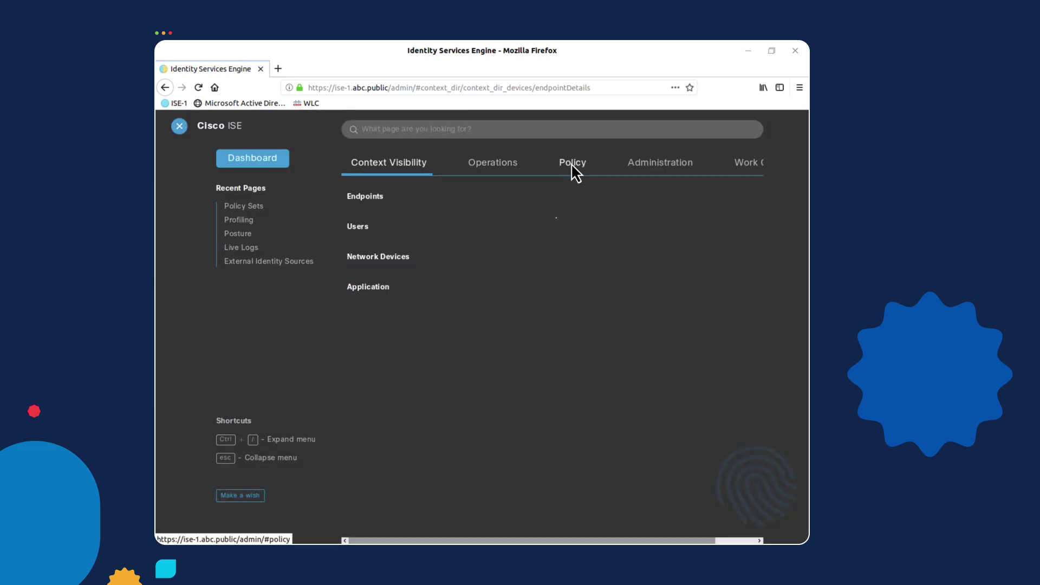
left_click(571, 164)
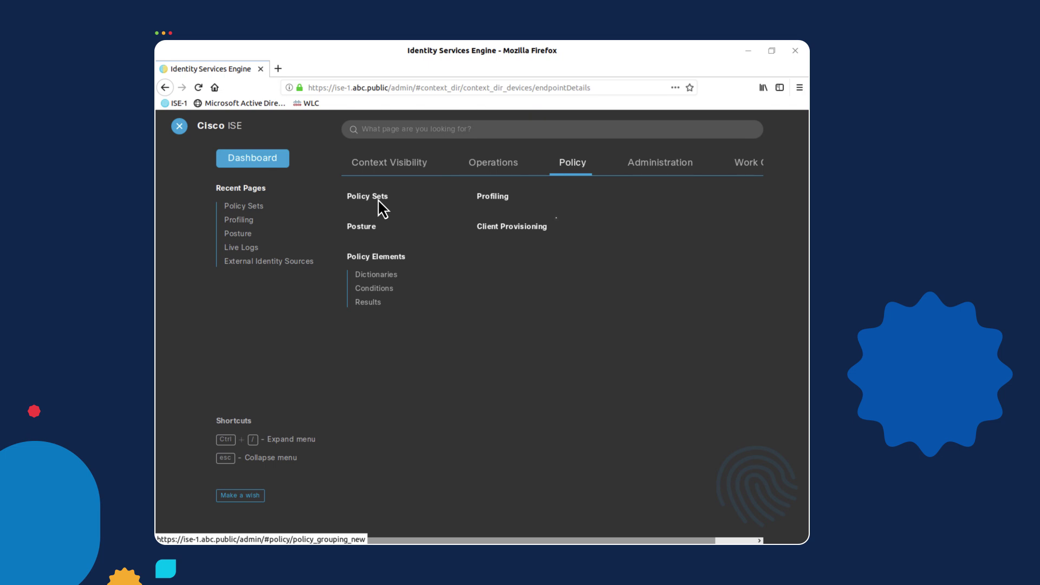
left_click(381, 206)
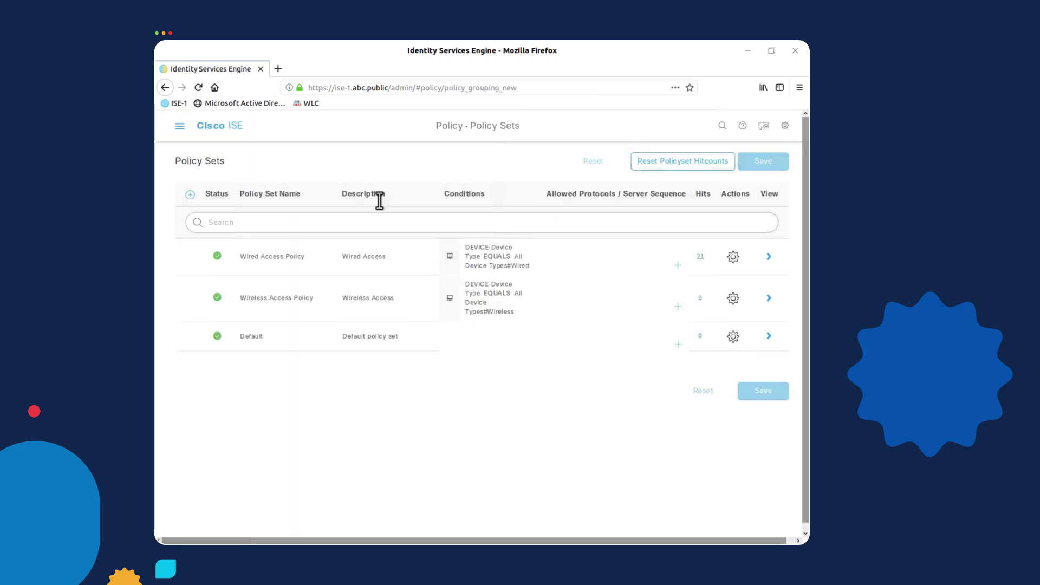
left_click(768, 257)
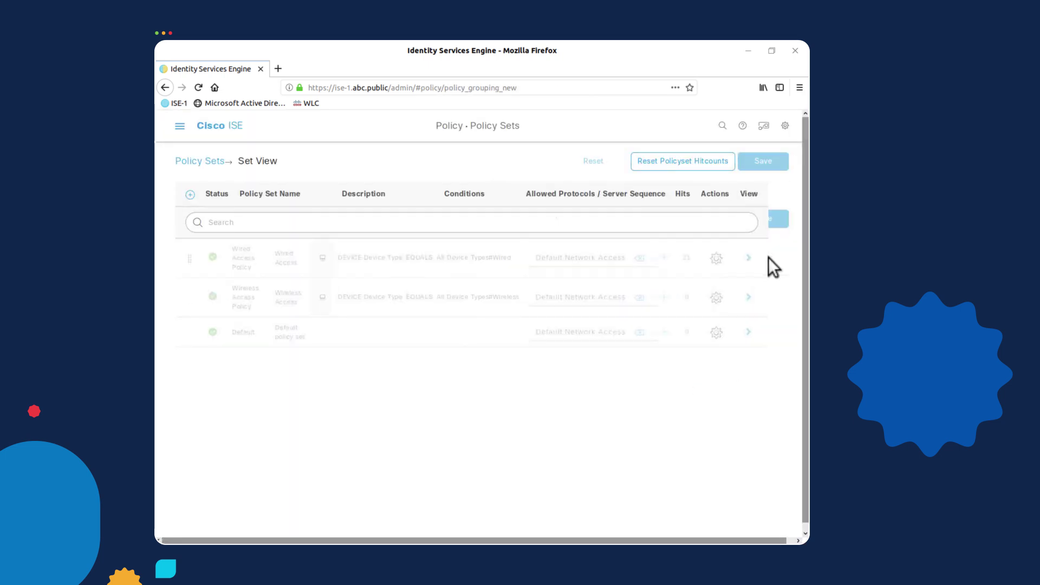
left_click(182, 366)
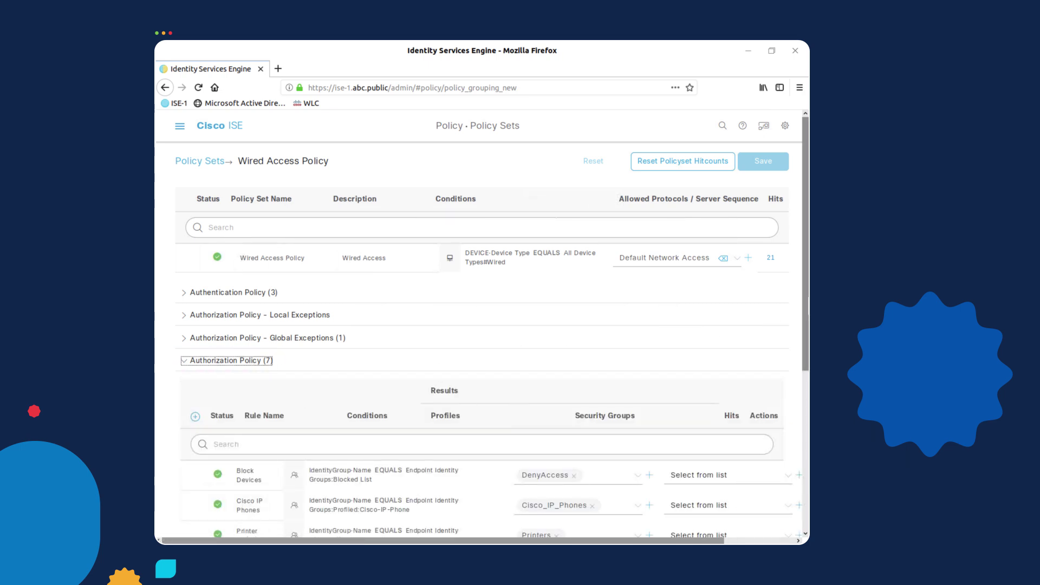
scroll(339, 385, "down", 3)
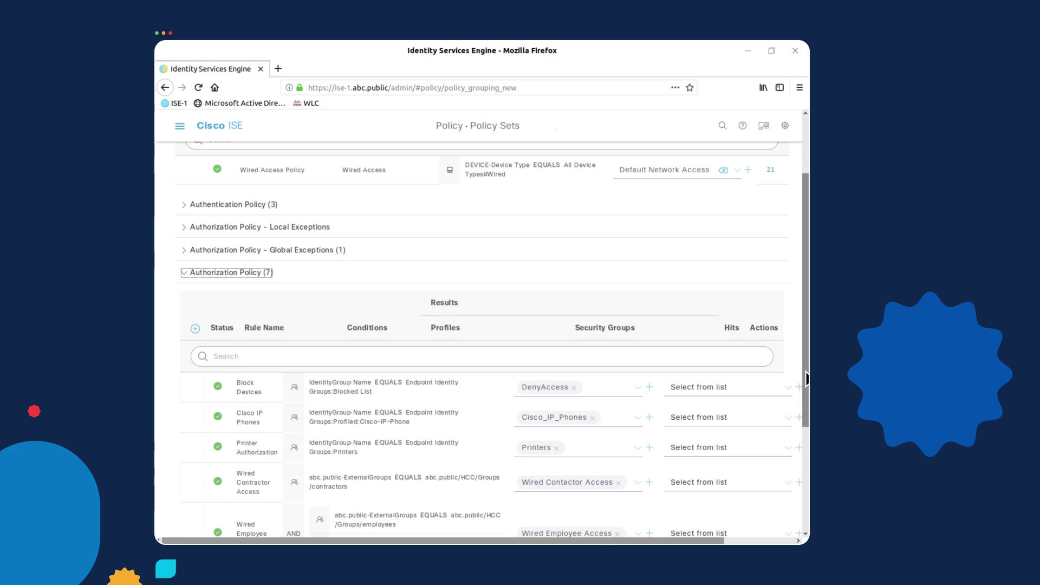
scroll(806, 380, "down", 4)
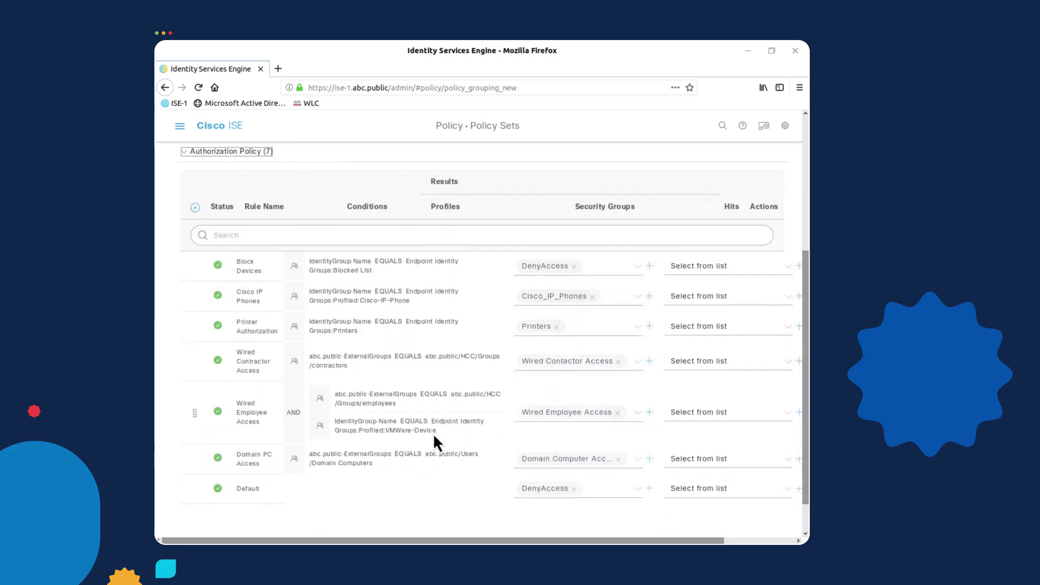
mouse_move(417, 433)
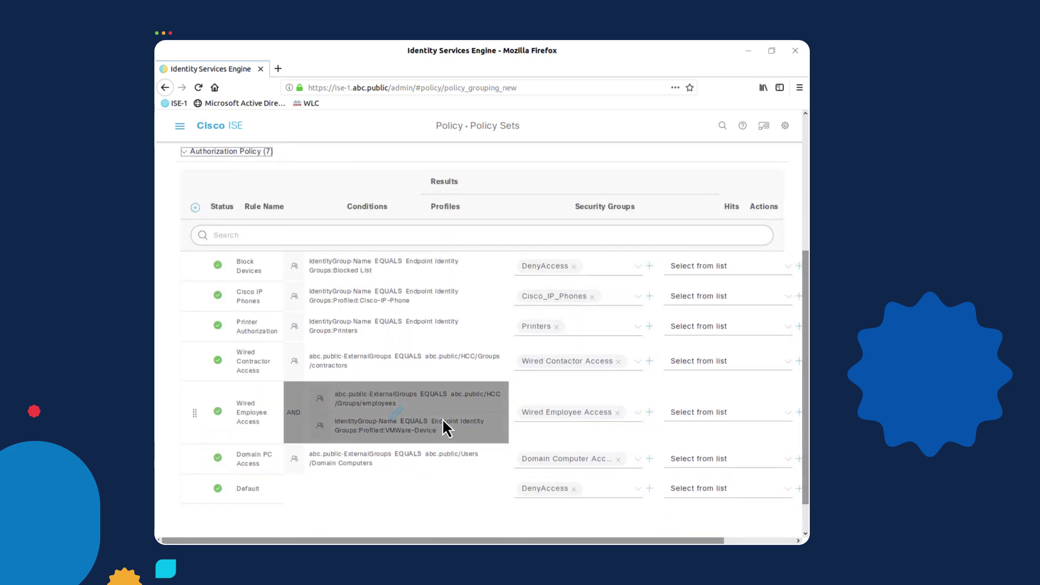